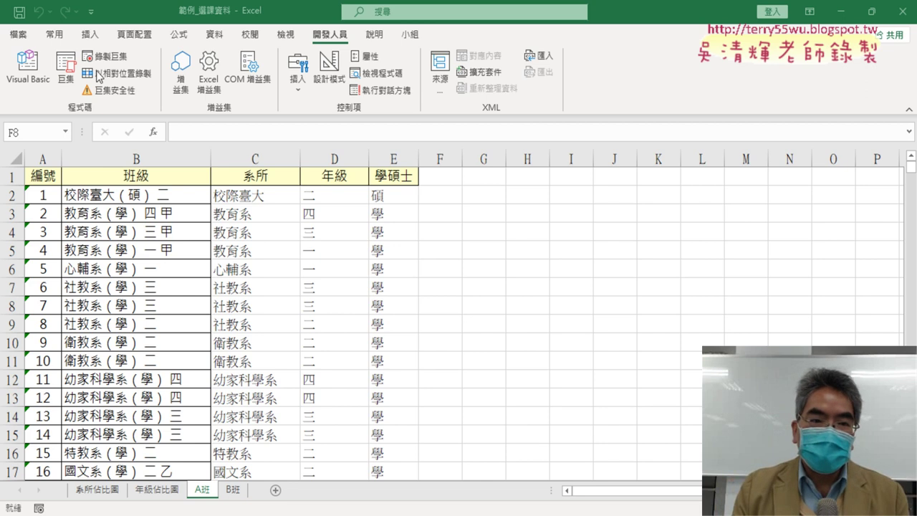
Step: Run the 清除 macro to empty column C, then run 系所 to refill it with department names
left_click(68, 81)
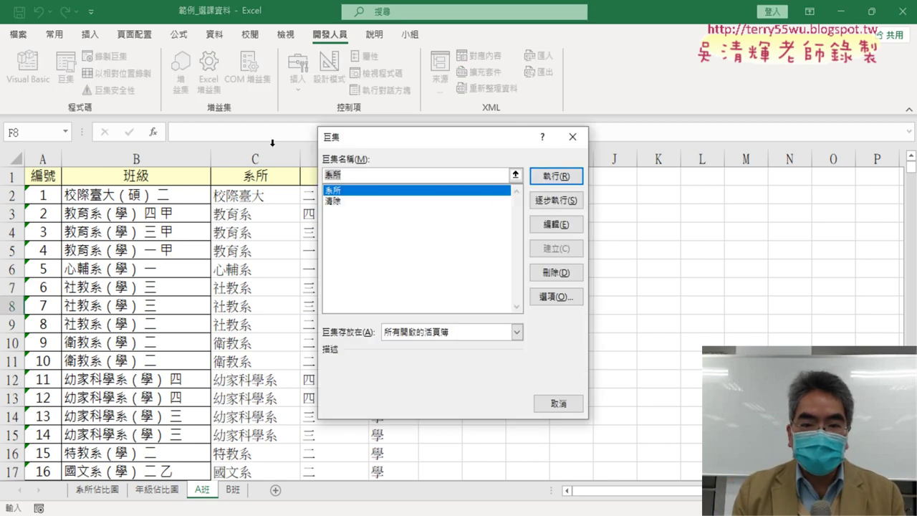
left_click(347, 202)
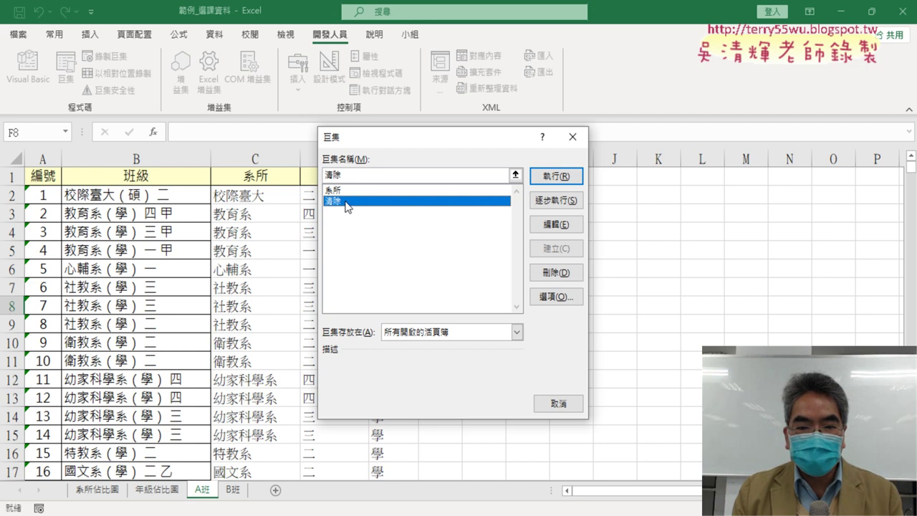
left_click(555, 176)
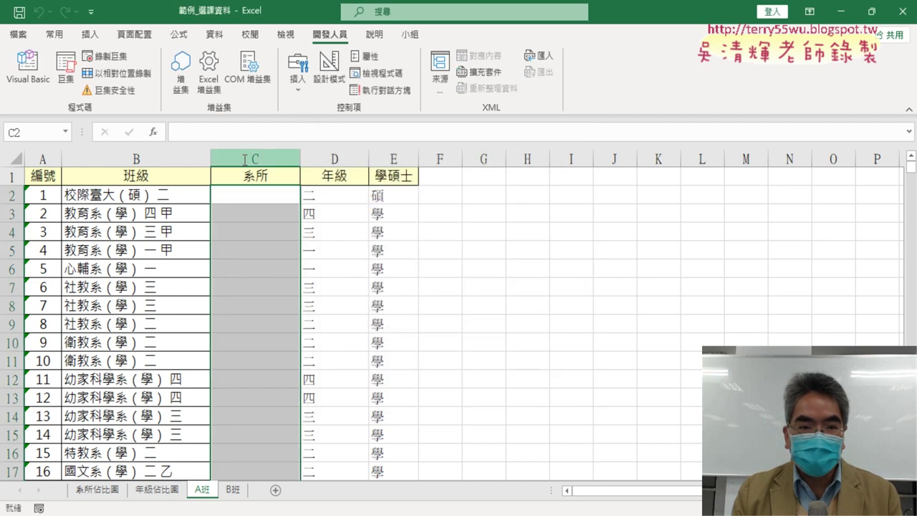
left_click(65, 66)
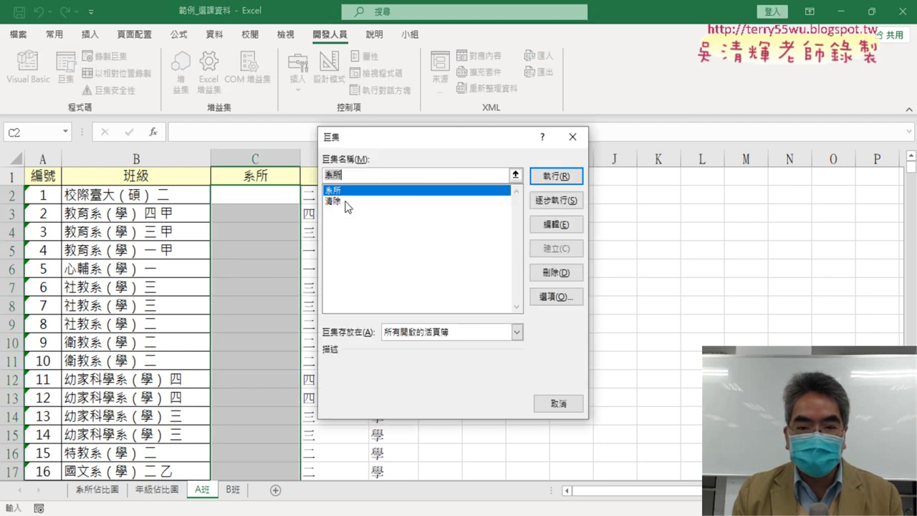
left_click(553, 176)
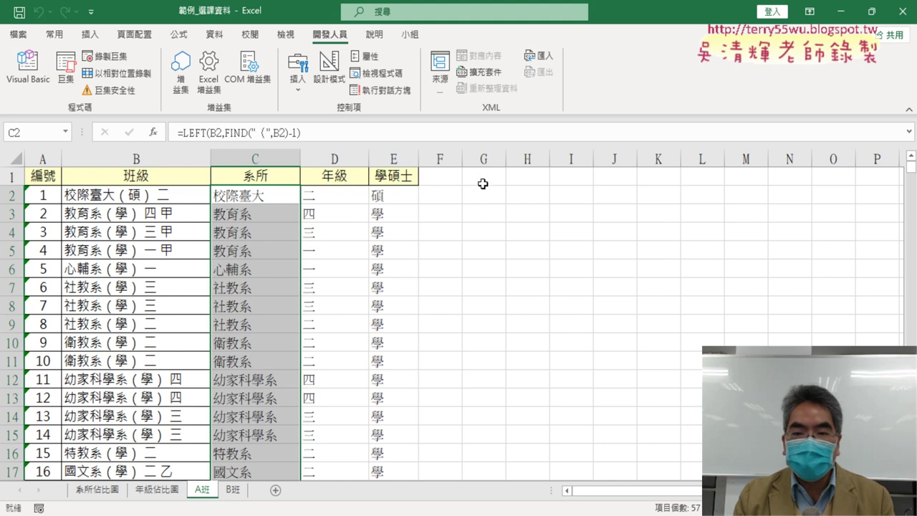
left_click(299, 79)
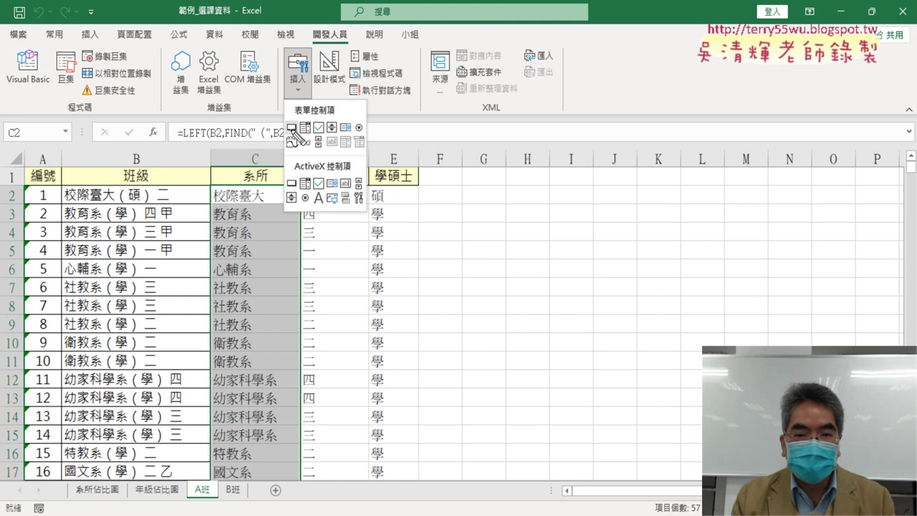
mouse_move(261, 74)
left_mouse_down()
mouse_move(287, 96)
mouse_move(290, 138)
left_mouse_up()
mouse_move(308, 100)
left_mouse_down()
mouse_move(501, 164)
mouse_move(510, 158)
mouse_move(493, 211)
mouse_move(587, 182)
mouse_move(589, 214)
left_mouse_up()
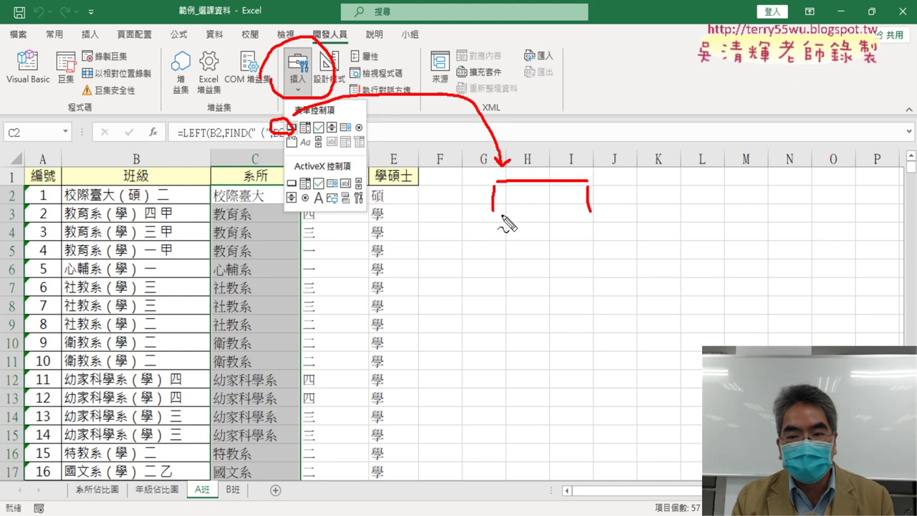
left_click_drag(495, 214, 589, 213)
mouse_move(490, 229)
left_mouse_down()
mouse_move(492, 238)
mouse_move(587, 230)
mouse_move(587, 258)
mouse_move(491, 259)
left_mouse_up()
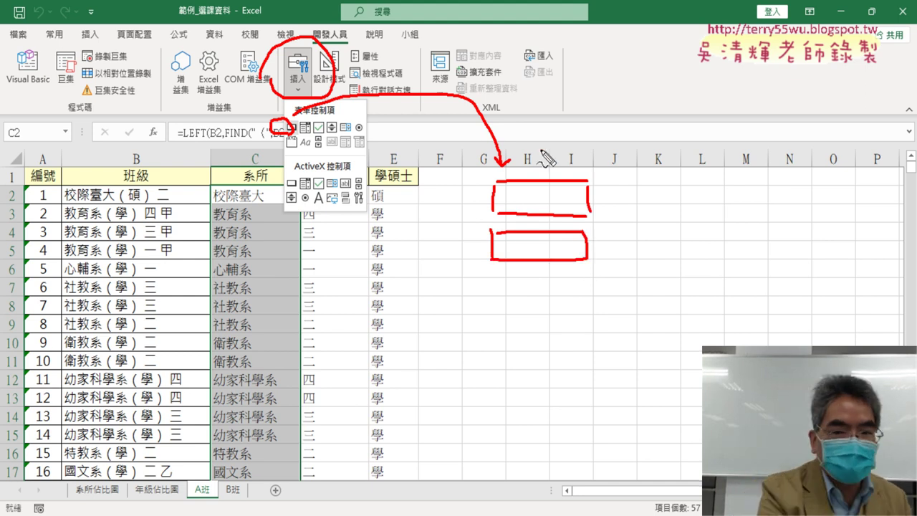
key("Escape")
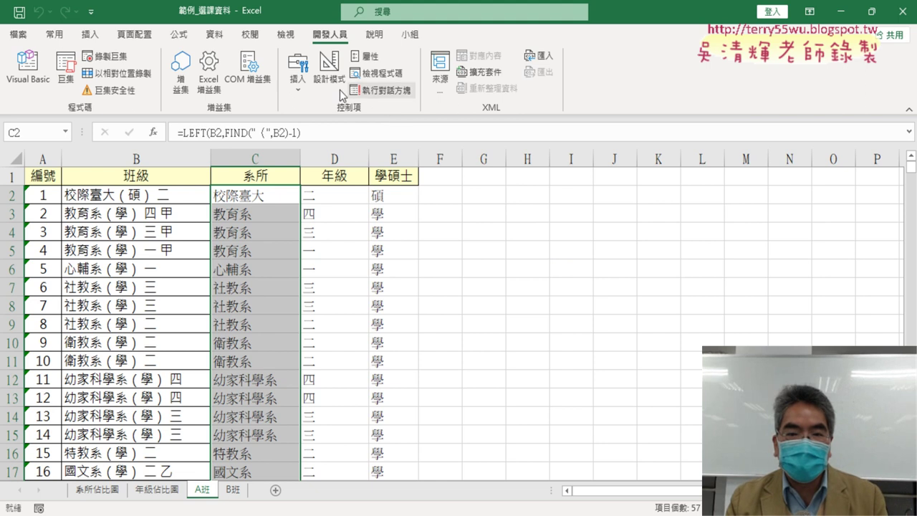
Step: Draw a form button over G1:J3 and assign it the 系所 macro
left_click(297, 75)
left_click(293, 127)
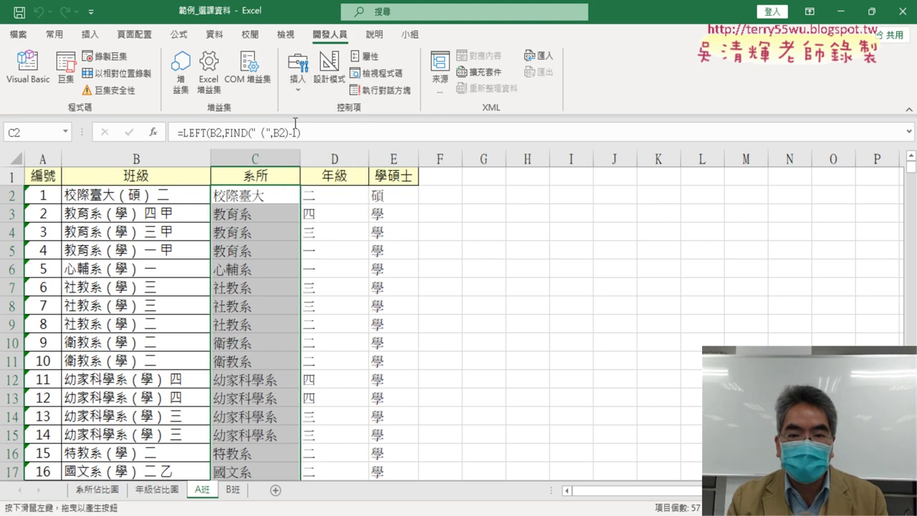
left_click_drag(473, 177, 639, 217)
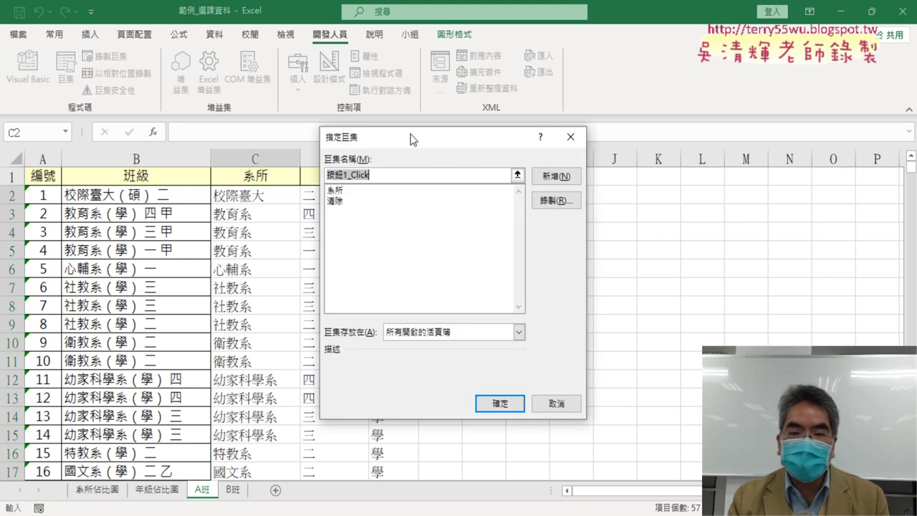
left_click_drag(414, 138, 393, 144)
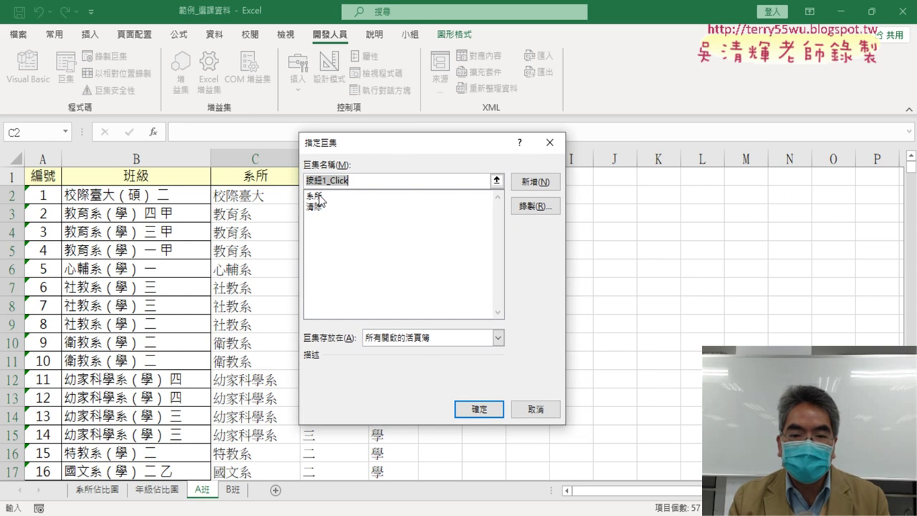
left_click(316, 196)
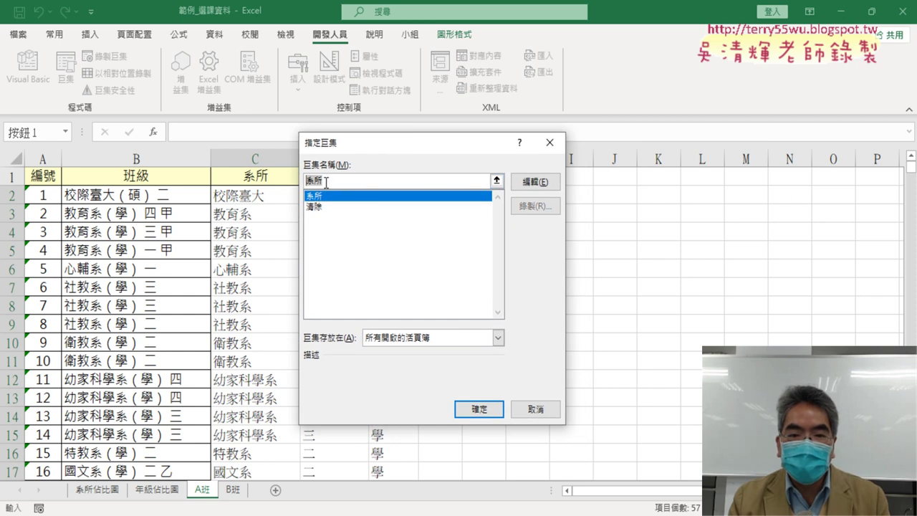
right_click(313, 182)
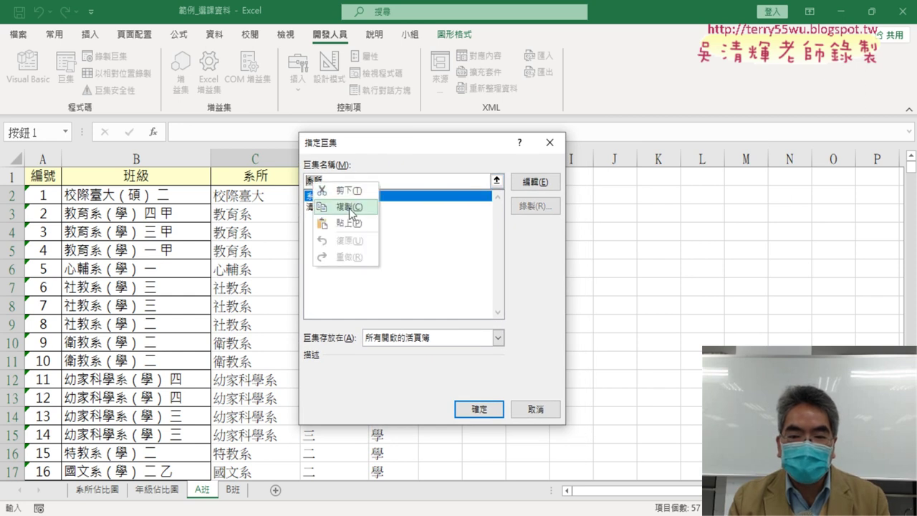
left_click(351, 207)
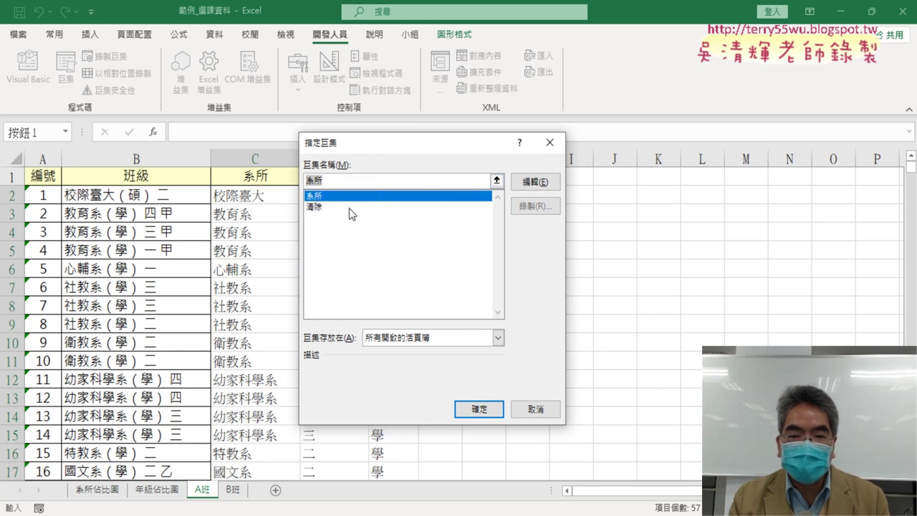
left_click(478, 409)
Step: Change the new button's caption to 系所
left_click(544, 207)
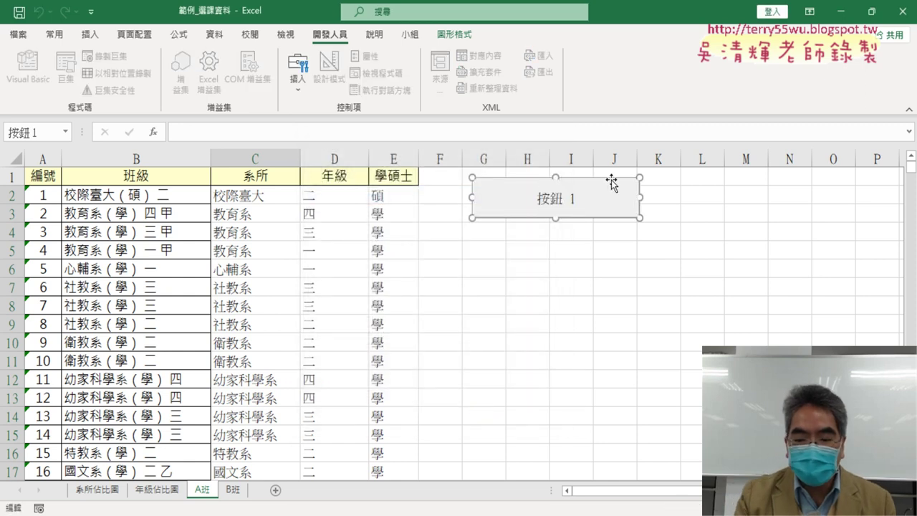
key("Delete")
key("Delete")
key("Delete")
key("Delete")
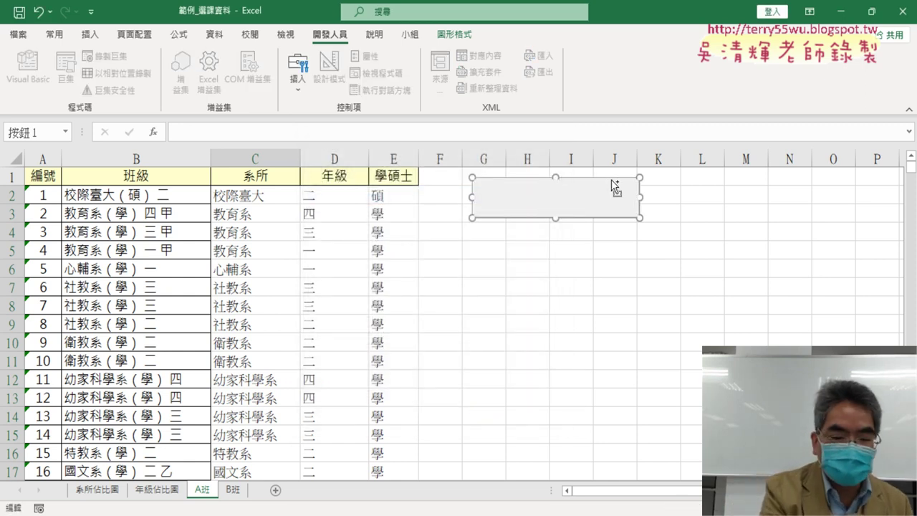
type("系所")
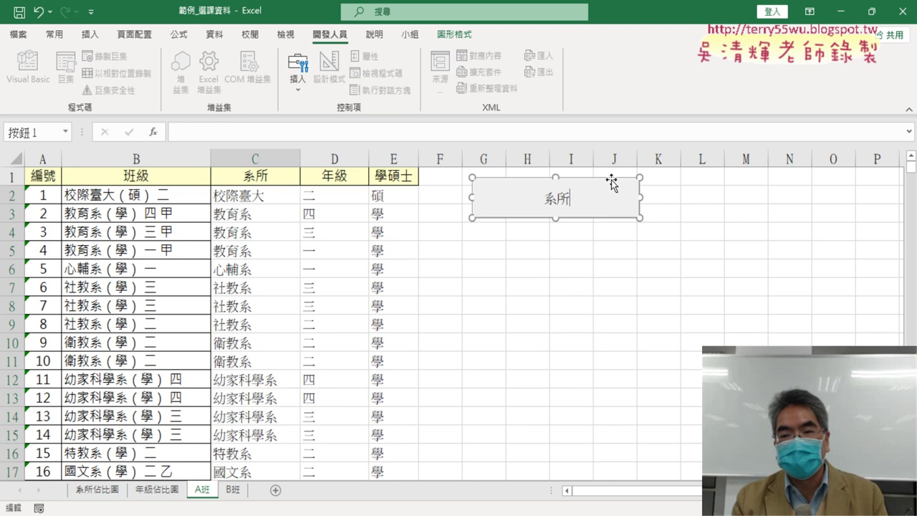
left_click(655, 271)
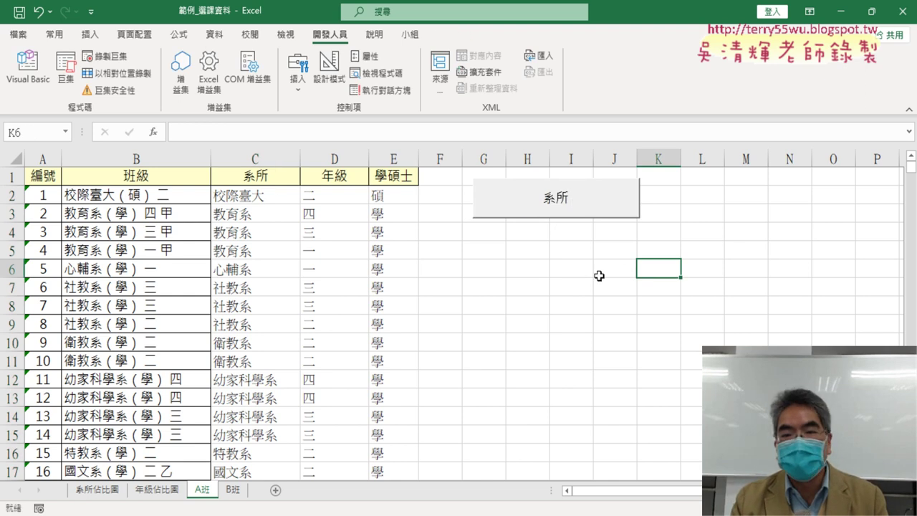
Step: Draw a second form button below the first and assign it the 清除 macro
left_click(298, 80)
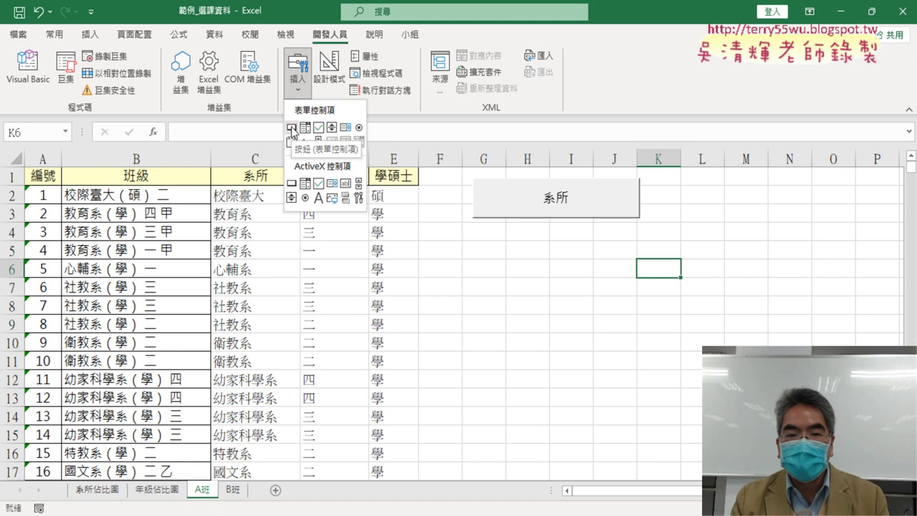
left_click(292, 128)
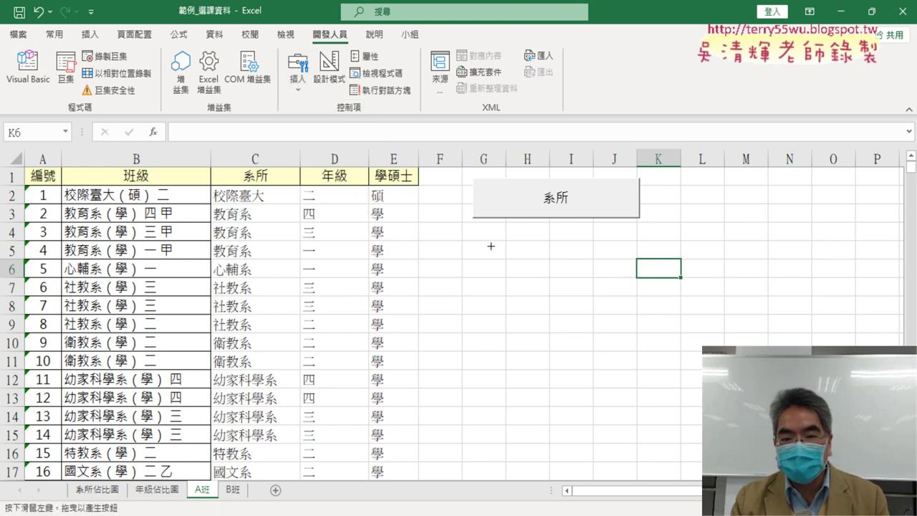
left_click_drag(473, 227, 640, 271)
left_click(339, 206)
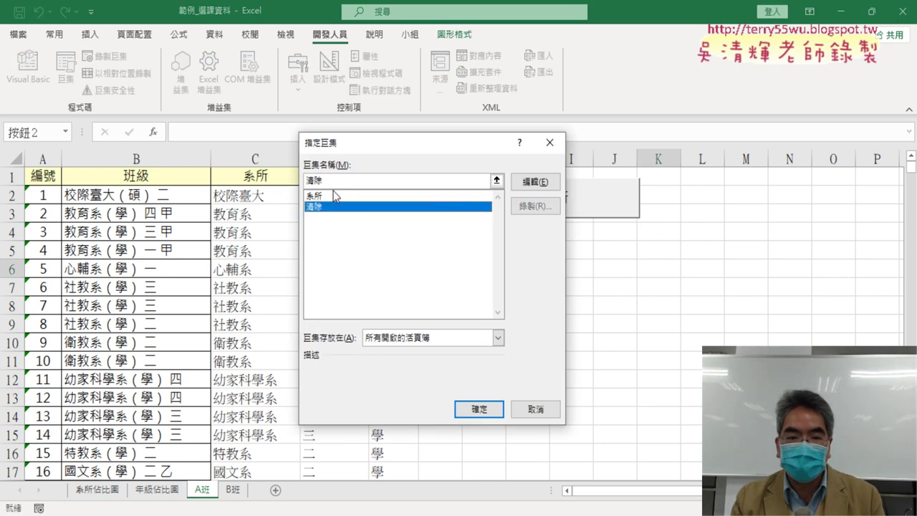
right_click(313, 179)
left_click(342, 204)
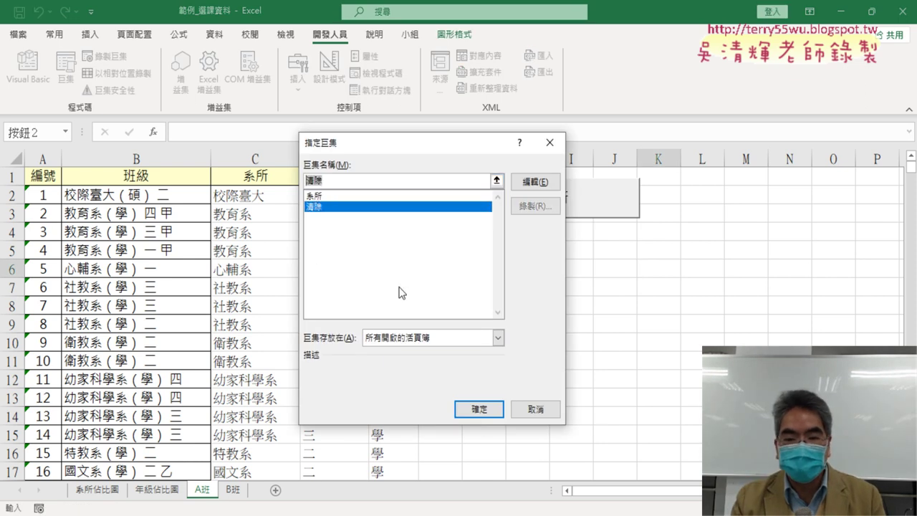
left_click(479, 409)
Step: Replace the caption 按鈕 2 with 清除 and click the button to clear column C
left_click(537, 249)
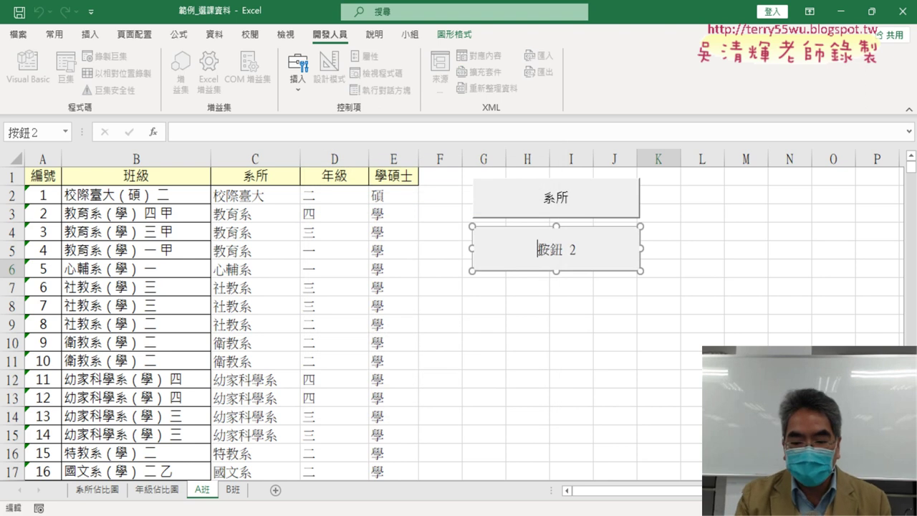
key("Delete")
key("Delete")
key("Delete")
key("Delete")
key("ctrl+v")
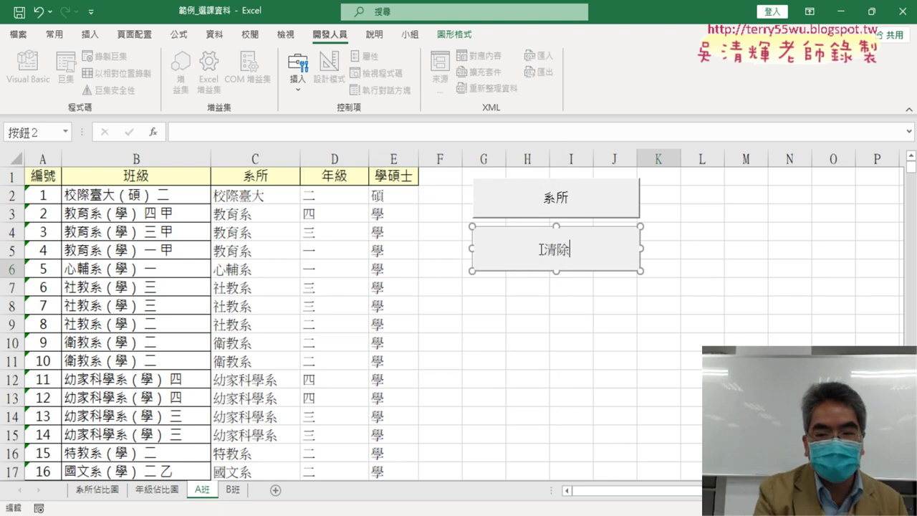
left_click(556, 322)
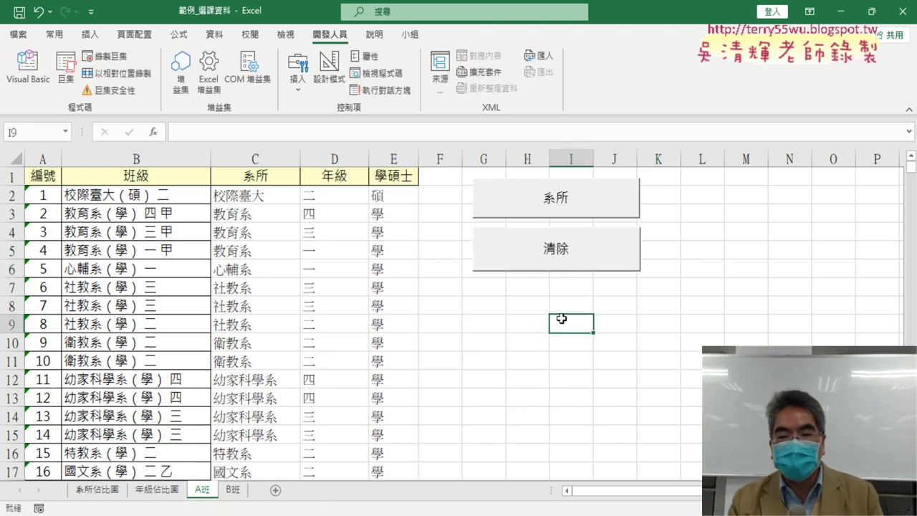
left_click(566, 260)
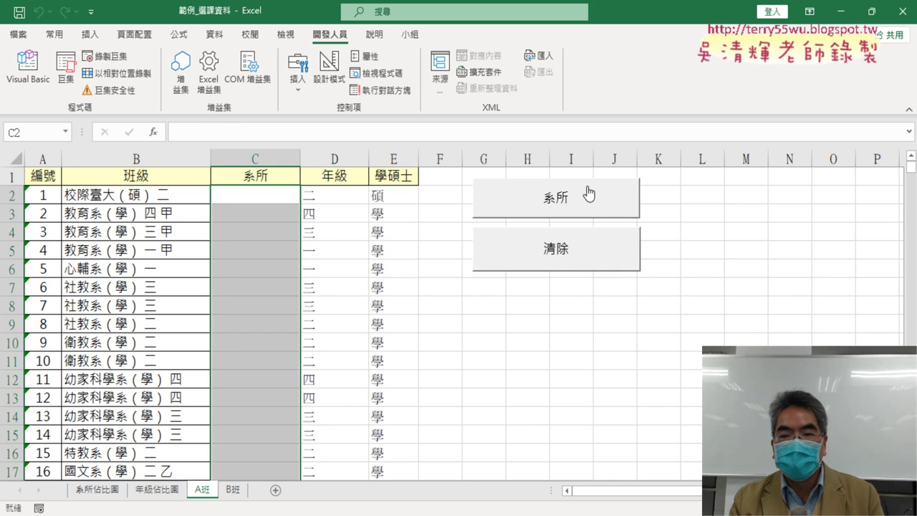
Step: Alternate the 系所 and 清除 buttons several times, ending with C2:C17 filled, then select D2
left_click(587, 194)
left_click(585, 242)
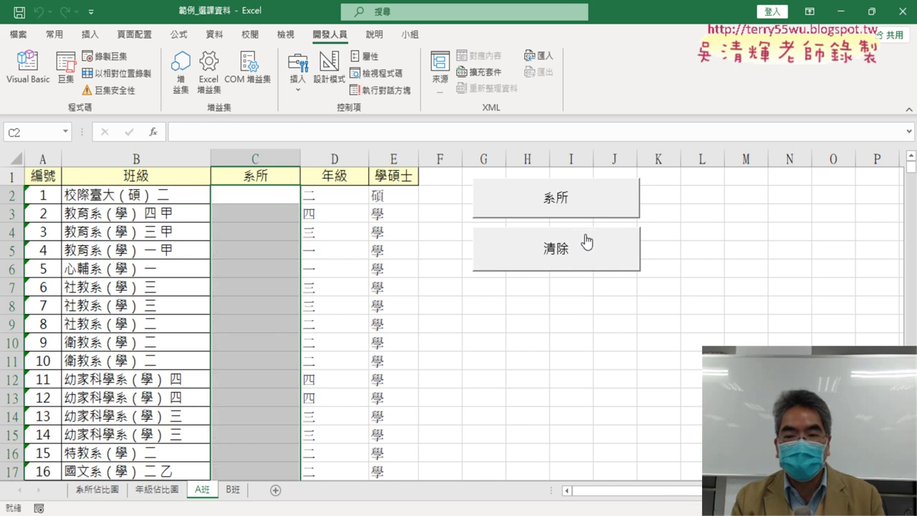
left_click(582, 213)
left_click(579, 248)
left_click(584, 211)
left_click(585, 252)
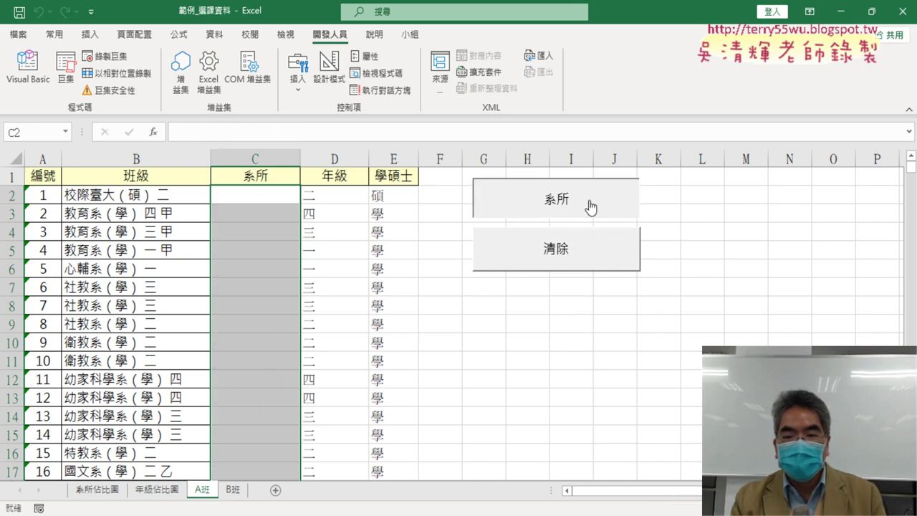
left_click(588, 204)
left_click(623, 243)
left_click(588, 198)
left_click(582, 247)
left_click(575, 195)
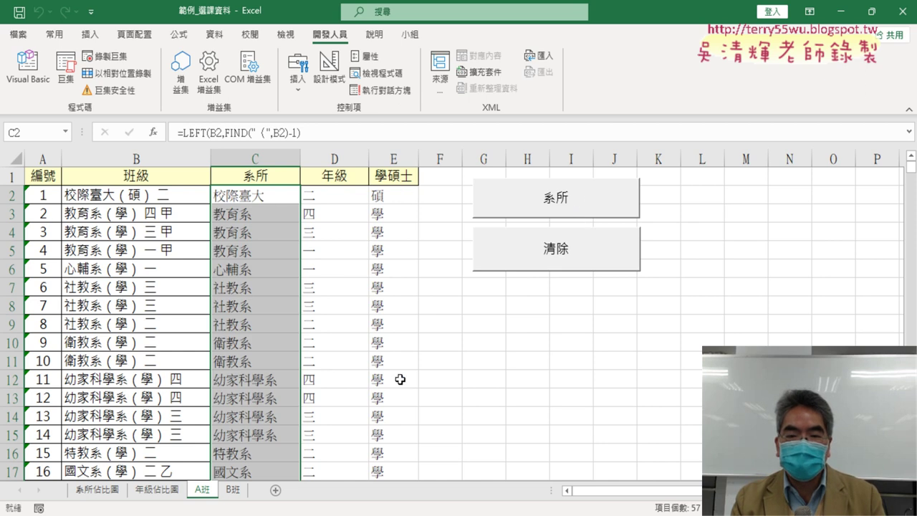
left_click(579, 265)
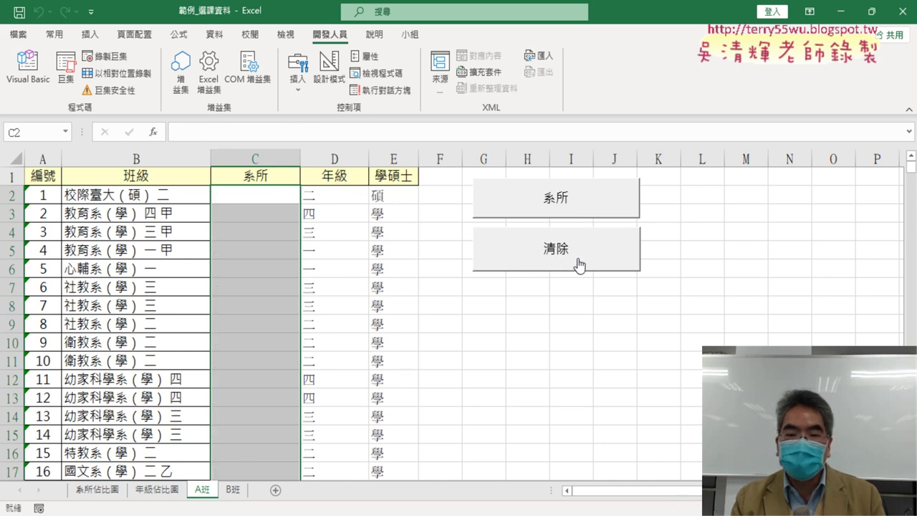
left_click(577, 197)
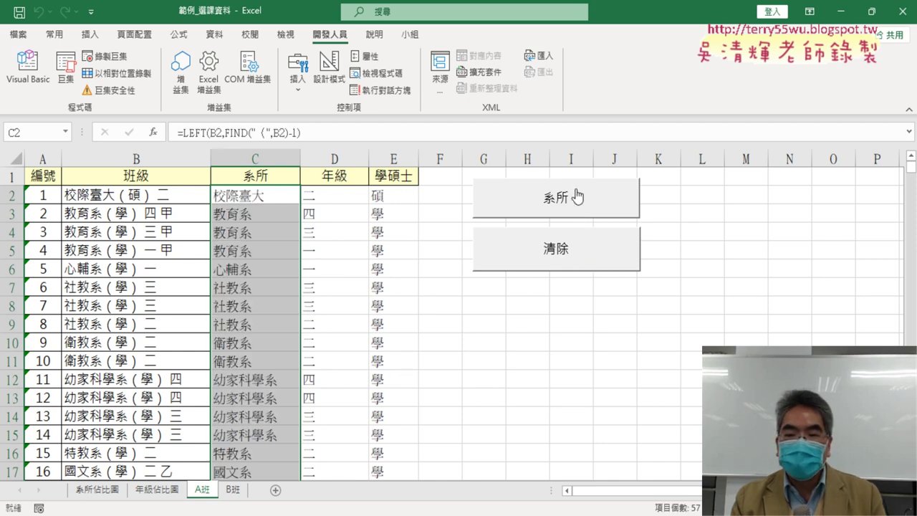
left_click(333, 193)
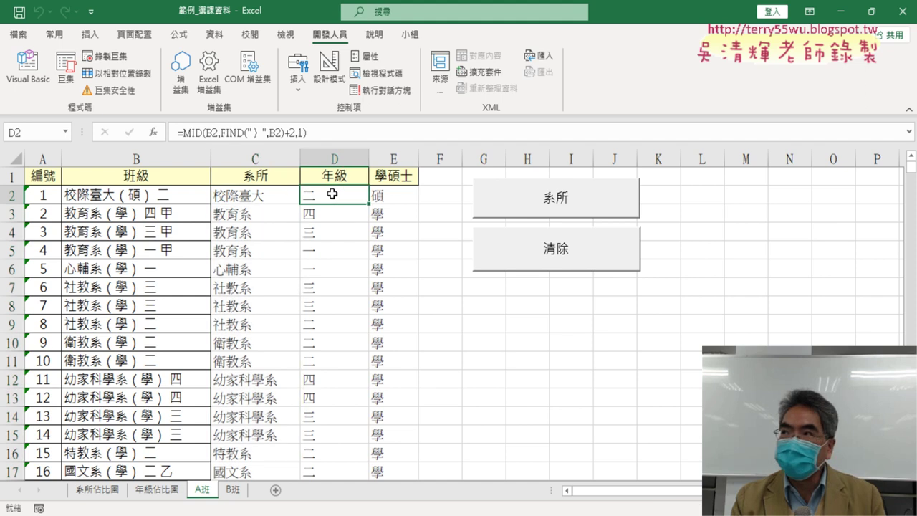
Step: Check the 學碩士 formula in E2, then bring up the Macro dialog listing 系所 and 清除
left_click(412, 203)
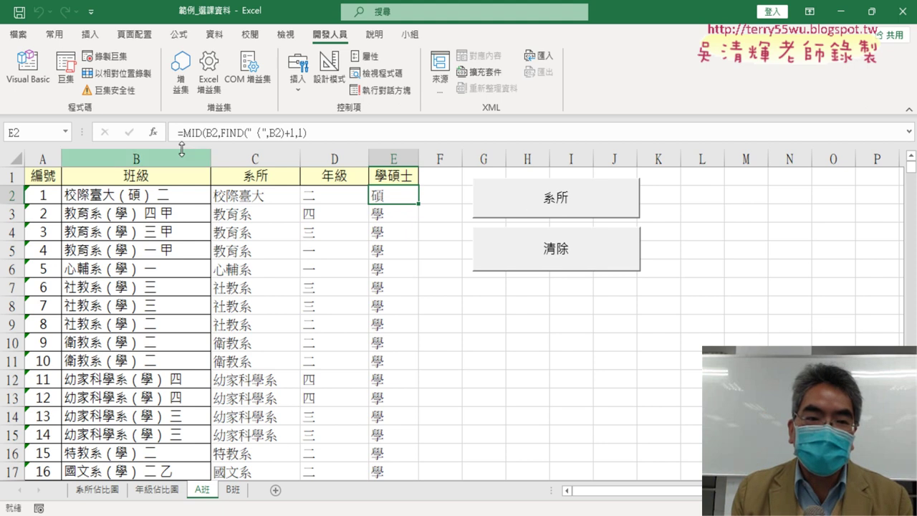
left_click(66, 64)
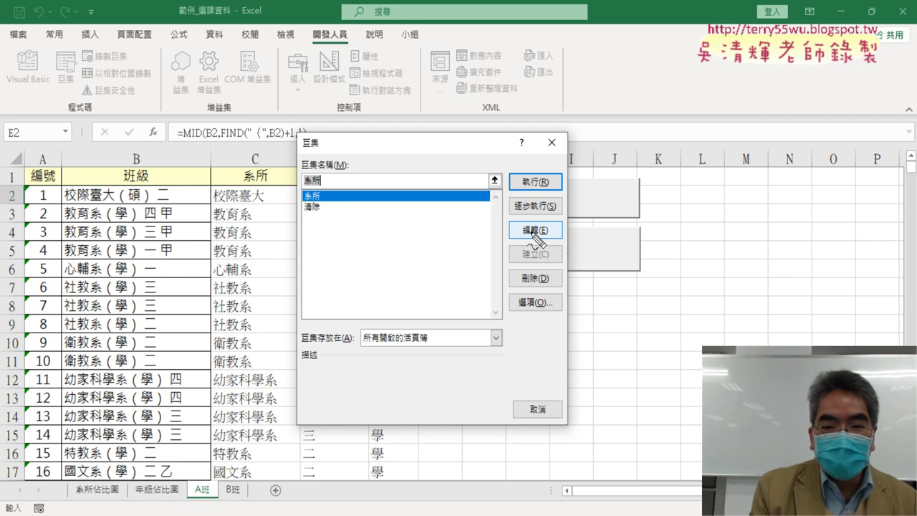
Step: Open the 系所 macro's code in Module1 of the VBA editor
left_click_drag(551, 254, 27, 72)
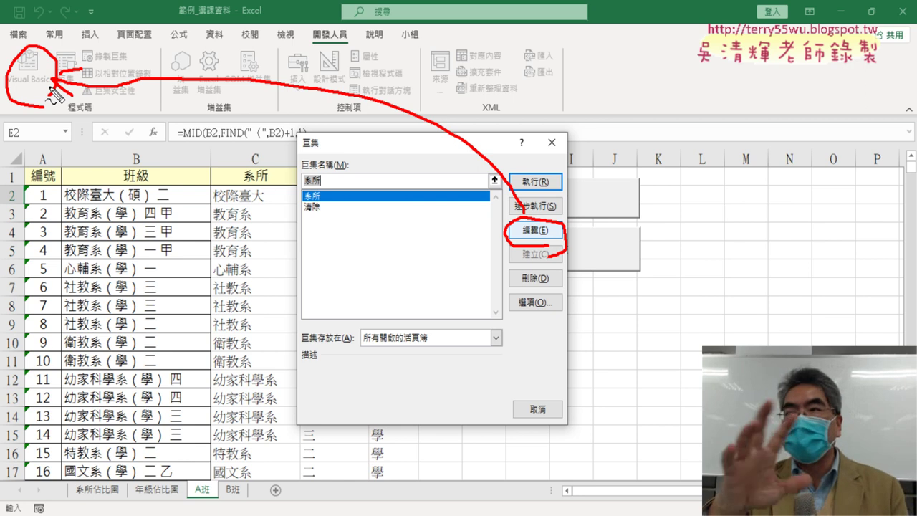
key("Escape")
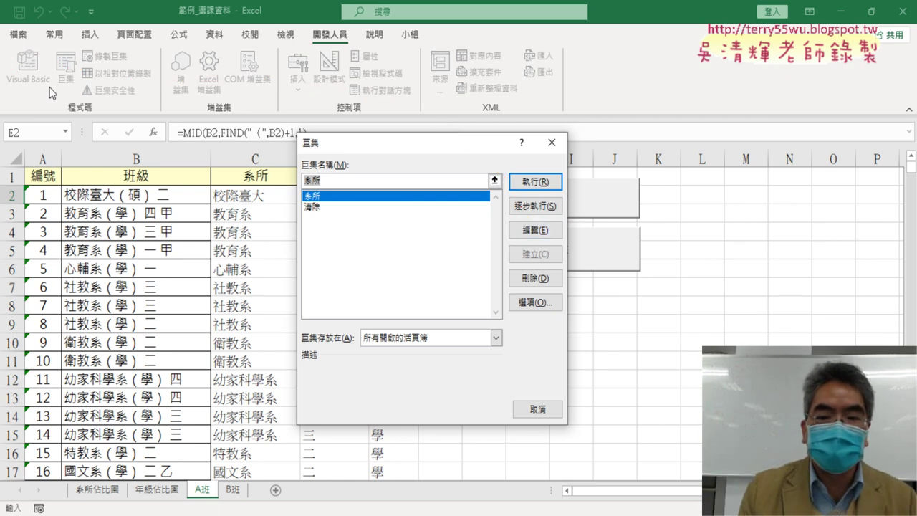
left_click(521, 231)
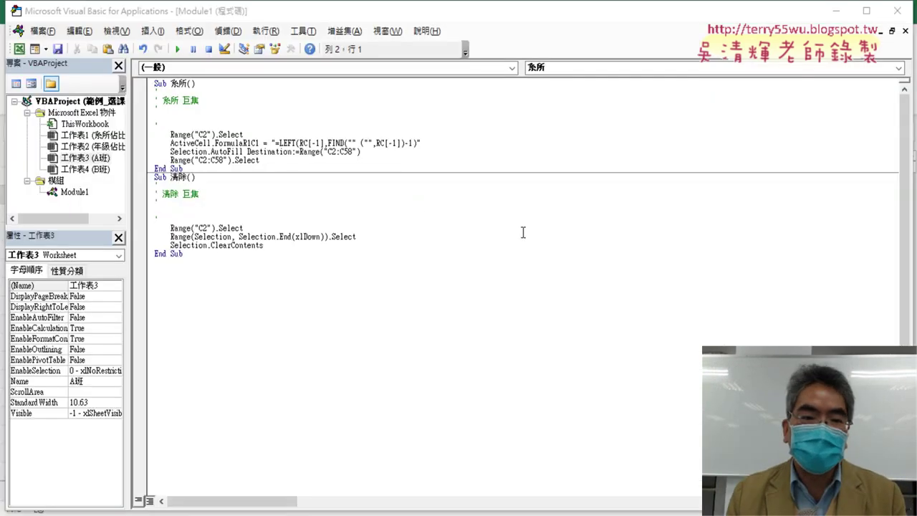
Step: Resize and place the VBA editor beside the sheet's data, then open Tools > 選項
double_click(179, 16)
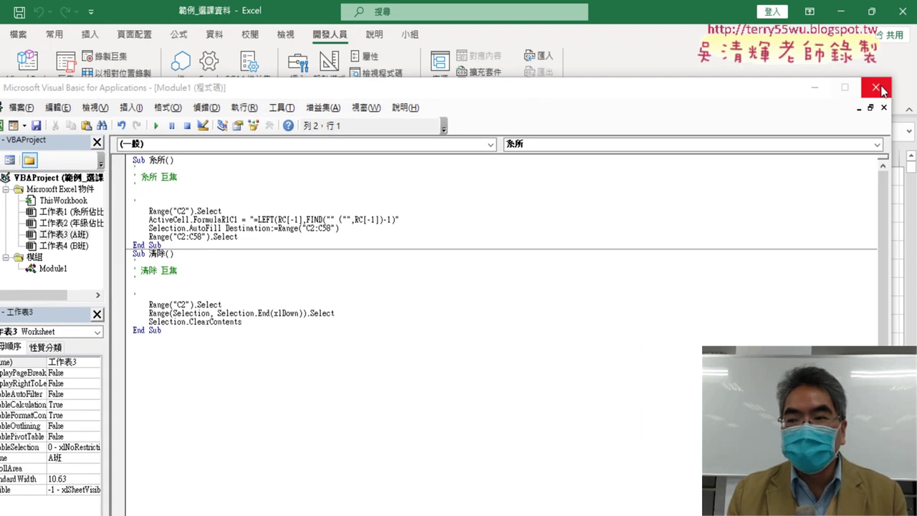
left_click(904, 88)
left_click(26, 70)
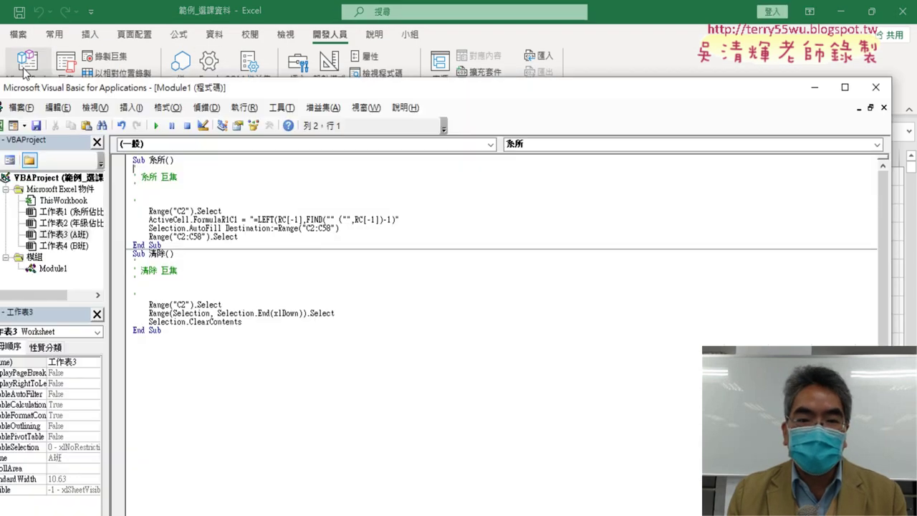
left_click_drag(167, 96, 224, 59)
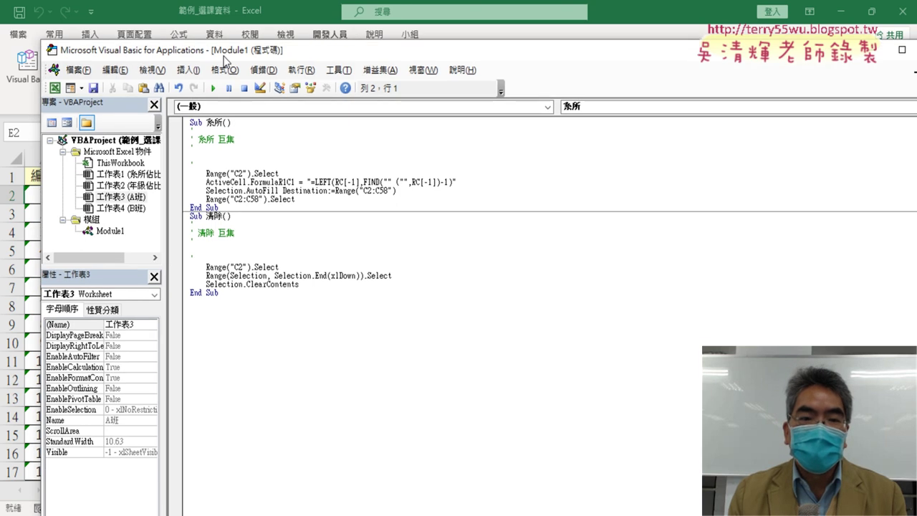
left_click_drag(40, 39, 281, 205)
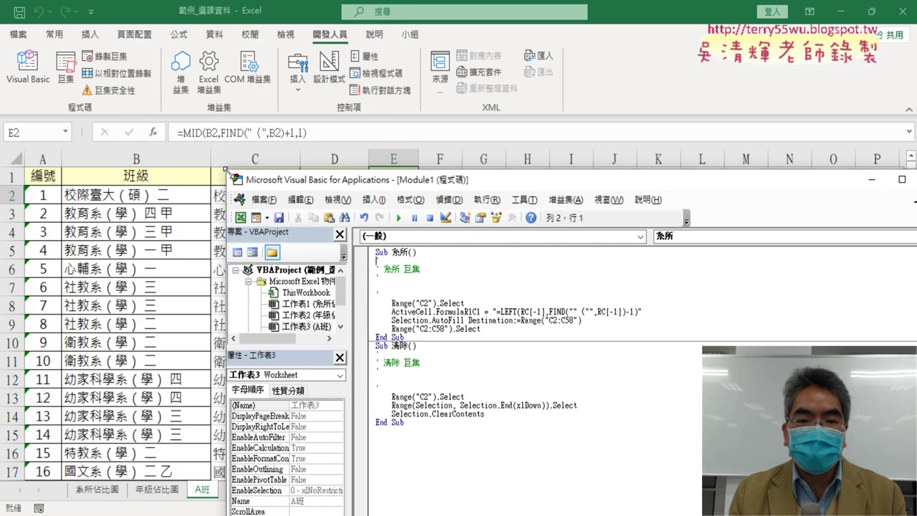
mouse_move(361, 222)
left_mouse_down()
mouse_move(492, 114)
mouse_move(350, 70)
left_mouse_up()
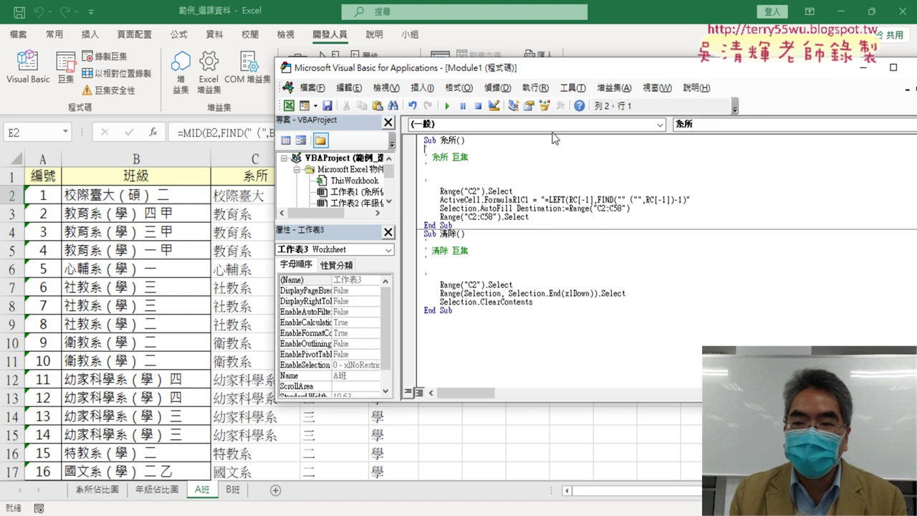
left_click(572, 87)
left_click(596, 146)
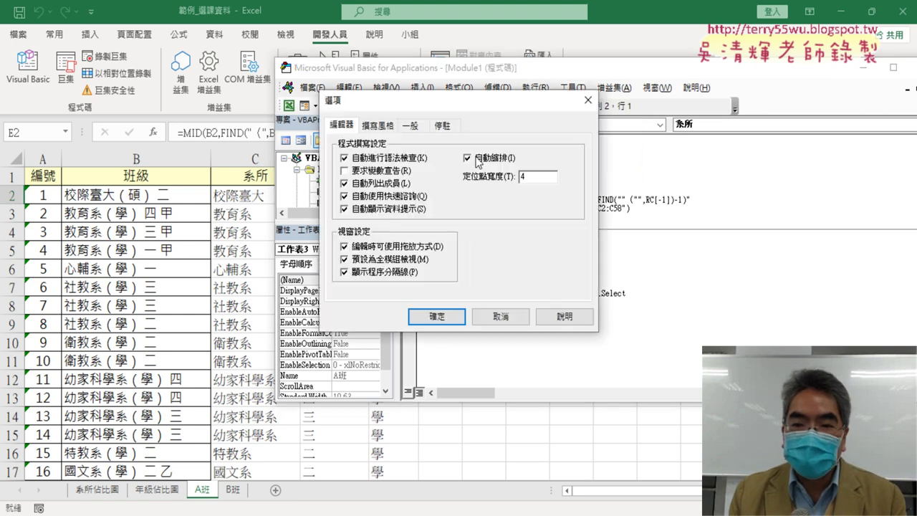
left_click(377, 125)
left_click(523, 189)
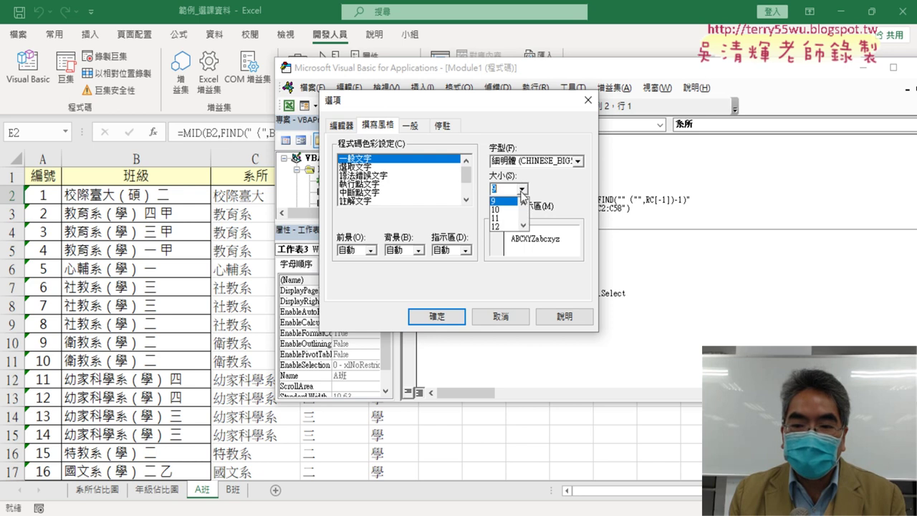
scroll(529, 224, "down", 2)
left_click(505, 223)
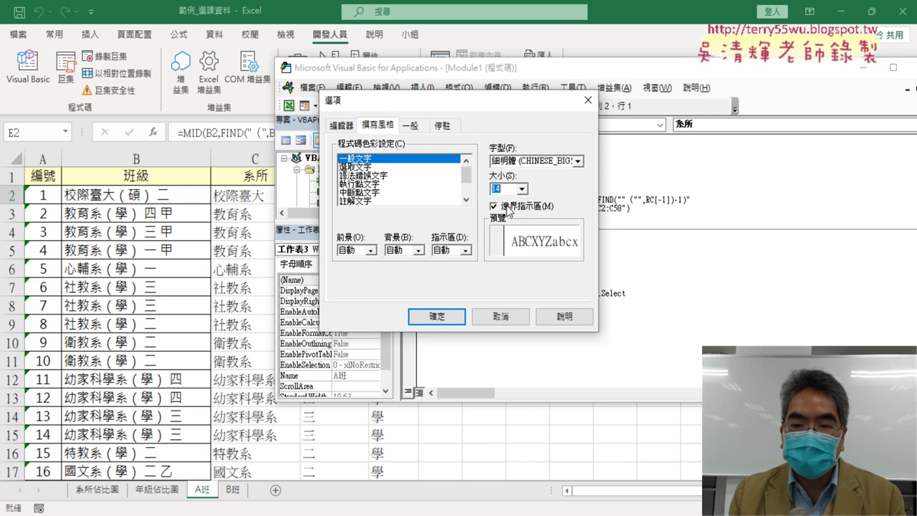
left_click(457, 317)
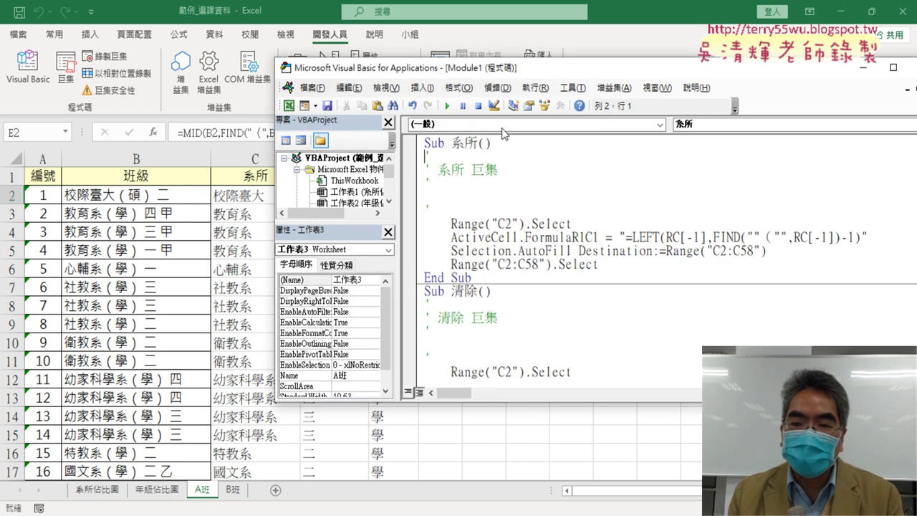
left_click_drag(504, 74, 525, 51)
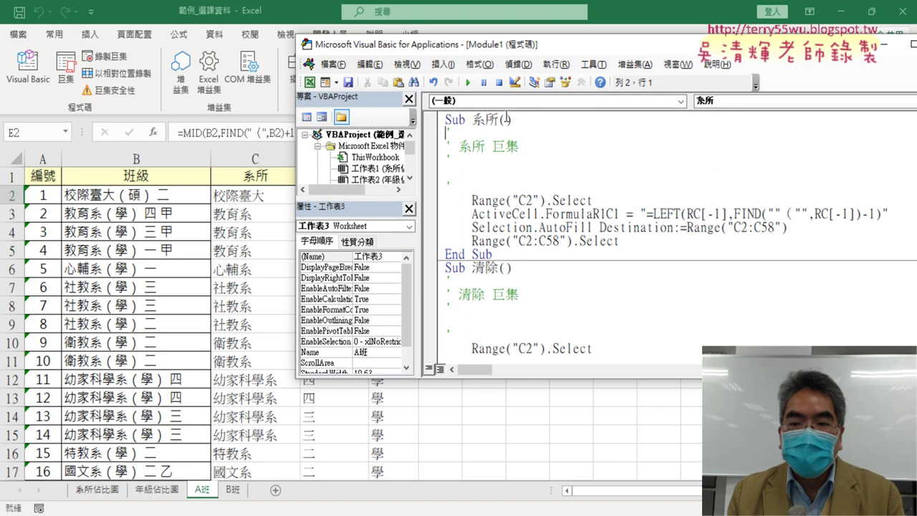
left_click(446, 120)
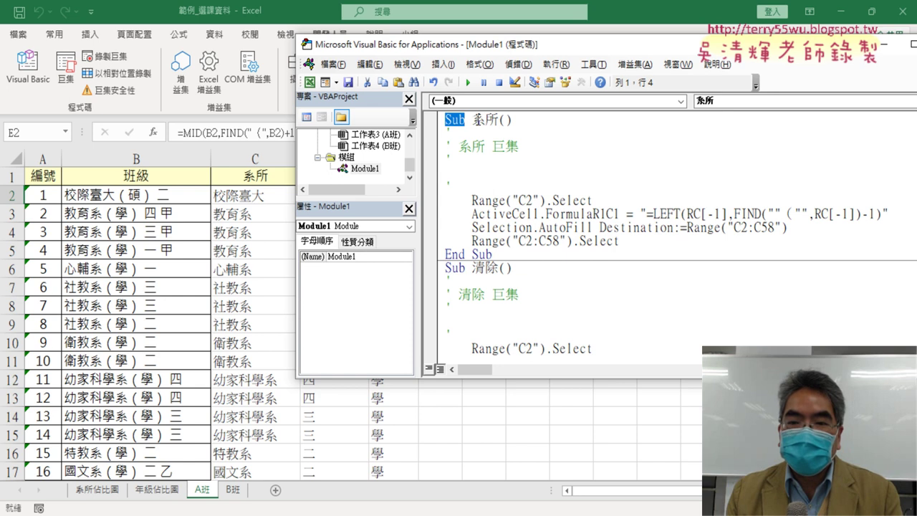
left_click_drag(471, 120, 491, 120)
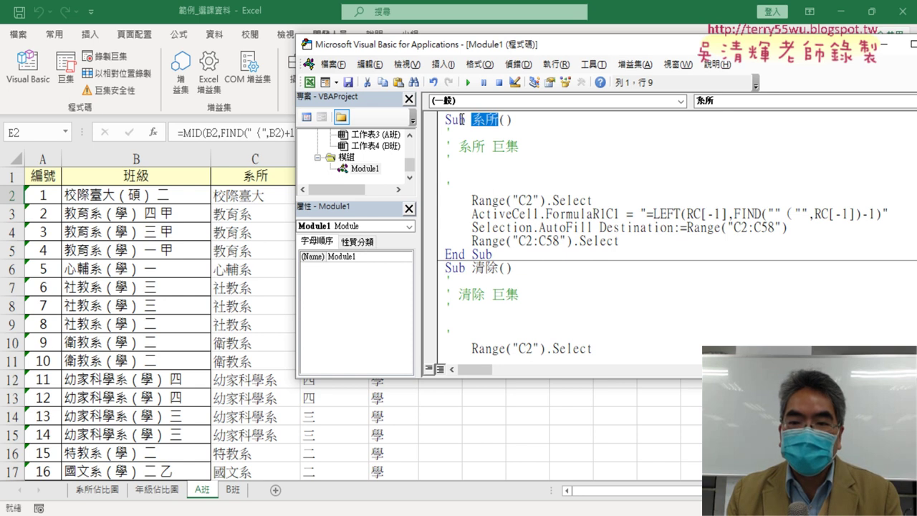
left_click_drag(493, 255, 459, 255)
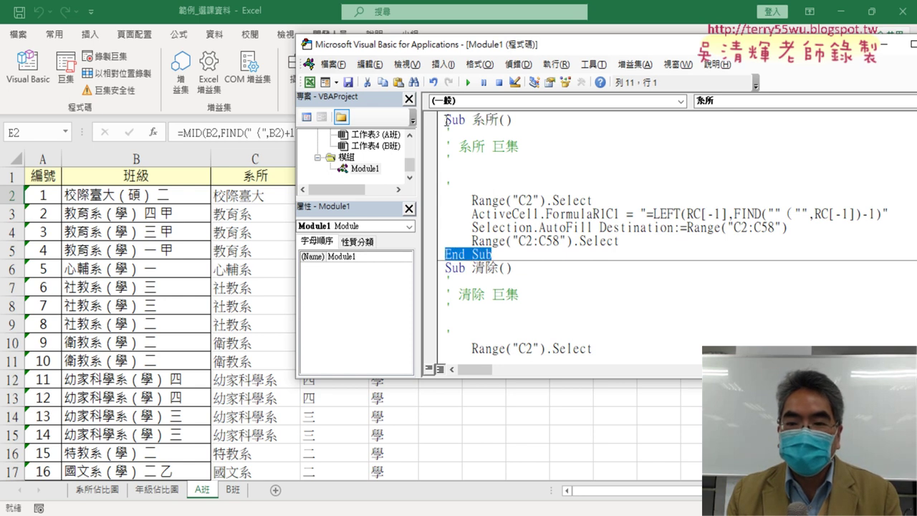
left_click_drag(445, 120, 527, 125)
left_click_drag(494, 254, 433, 250)
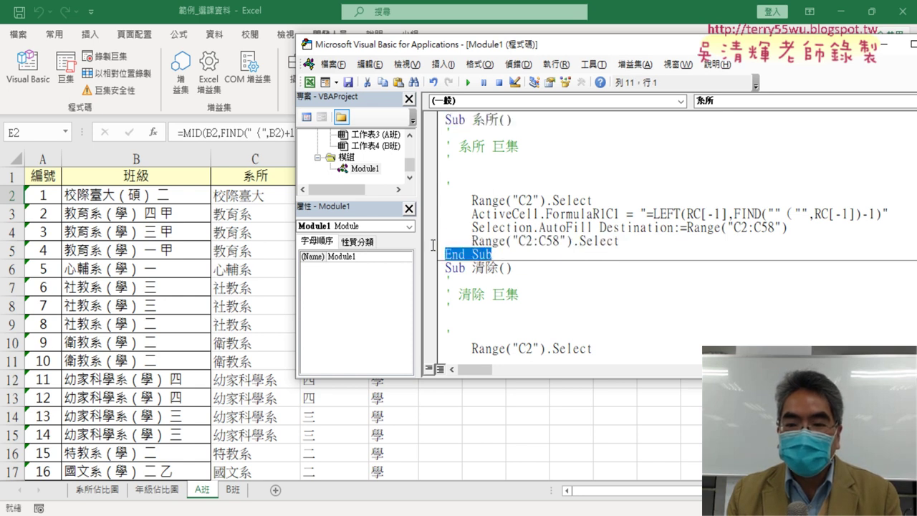
left_click_drag(643, 243, 436, 194)
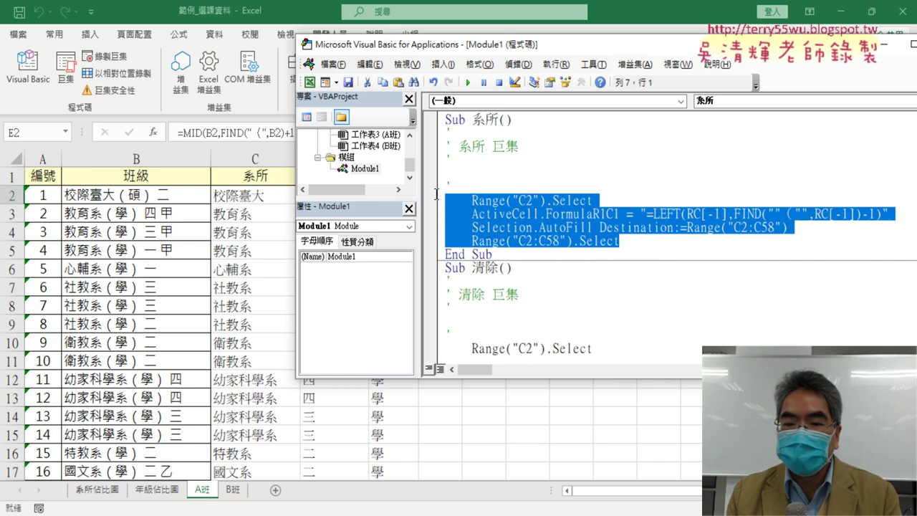
scroll(501, 256, "down", 1)
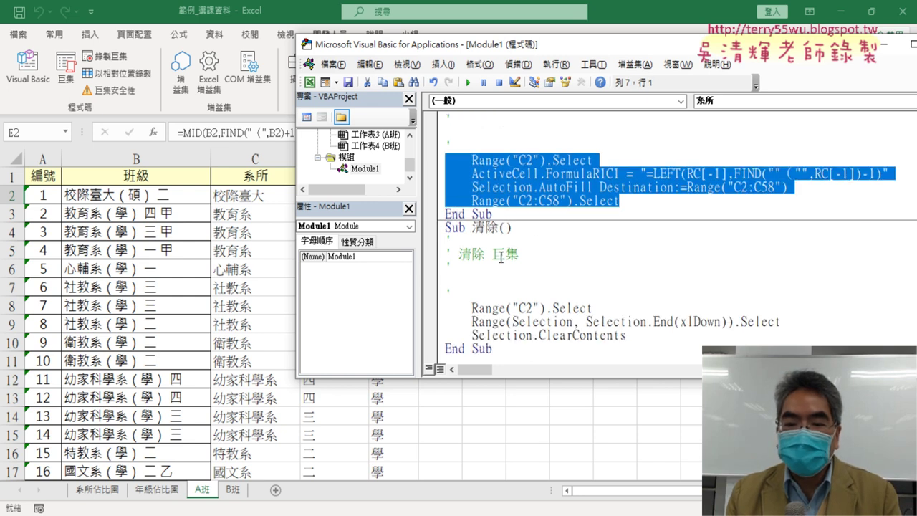
scroll(478, 228, "up", 1)
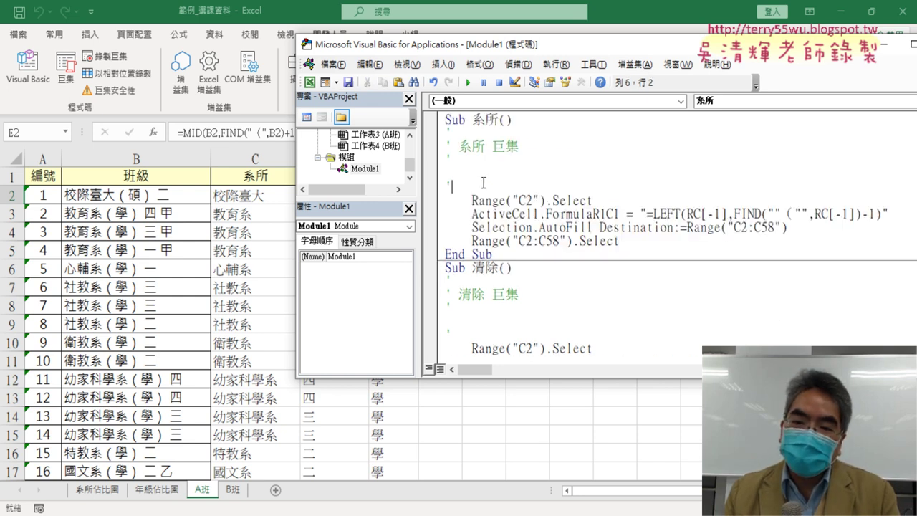
left_click_drag(451, 190, 448, 133)
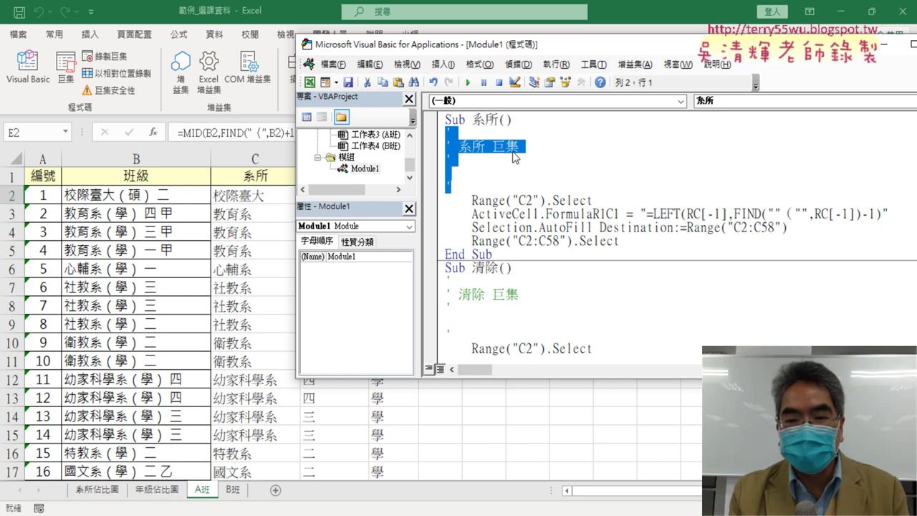
Step: Delete the recorded comment lines under Sub 系所() and Sub 清除()
key("Delete")
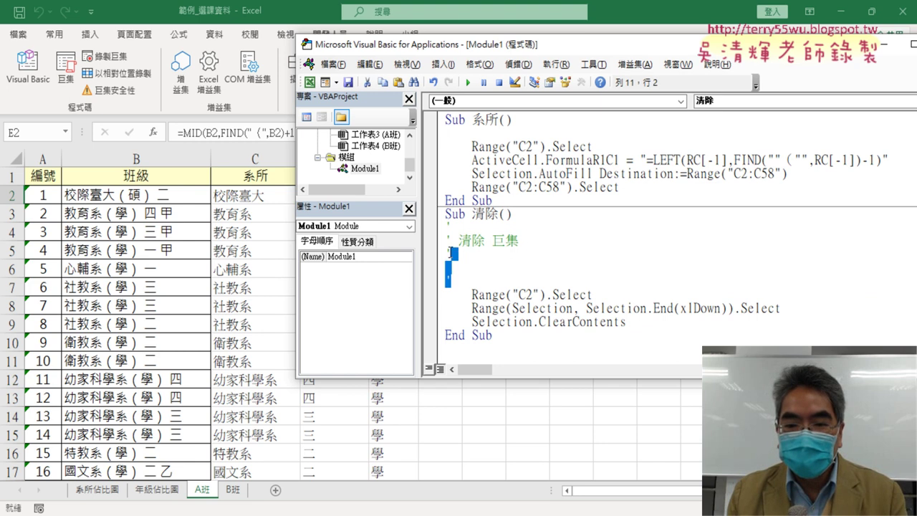
left_click_drag(449, 281, 444, 222)
key("Delete")
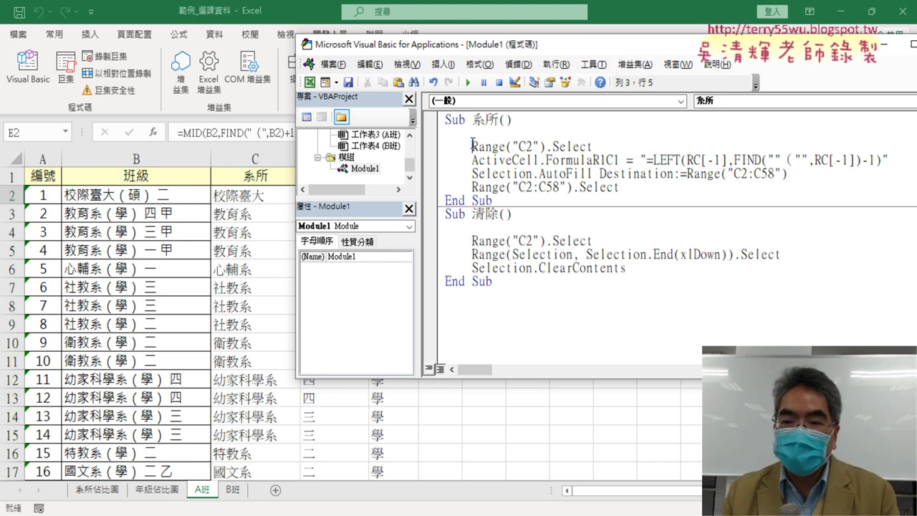
Step: Remove the Range("C2:C58").Select line from the 系所 macro
left_click_drag(471, 147, 588, 147)
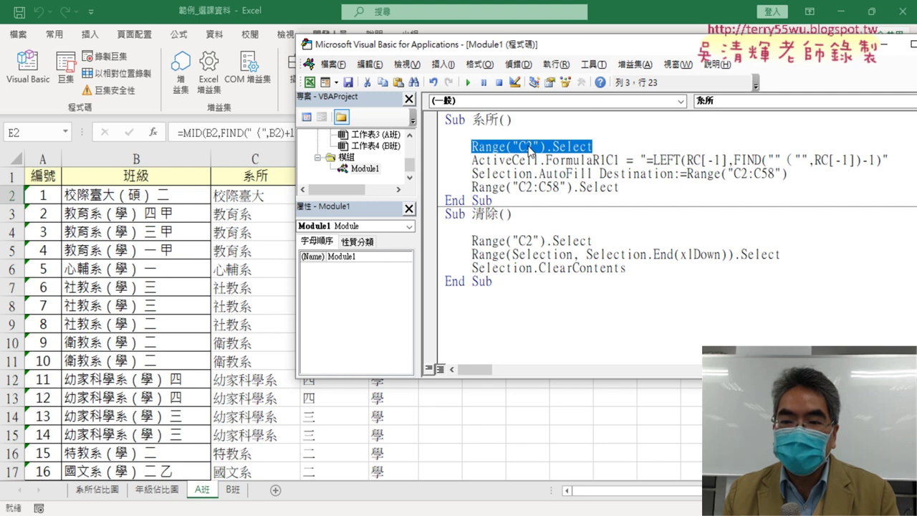
left_click(584, 159)
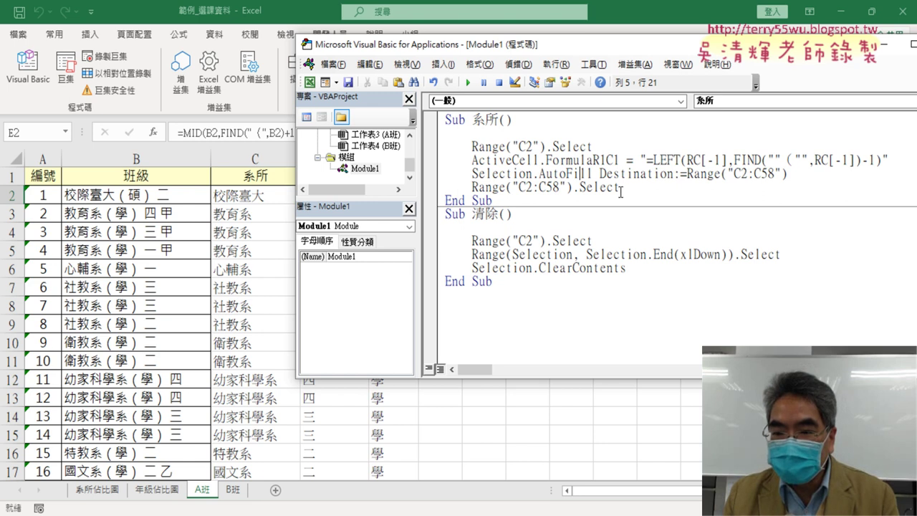
double_click(536, 147)
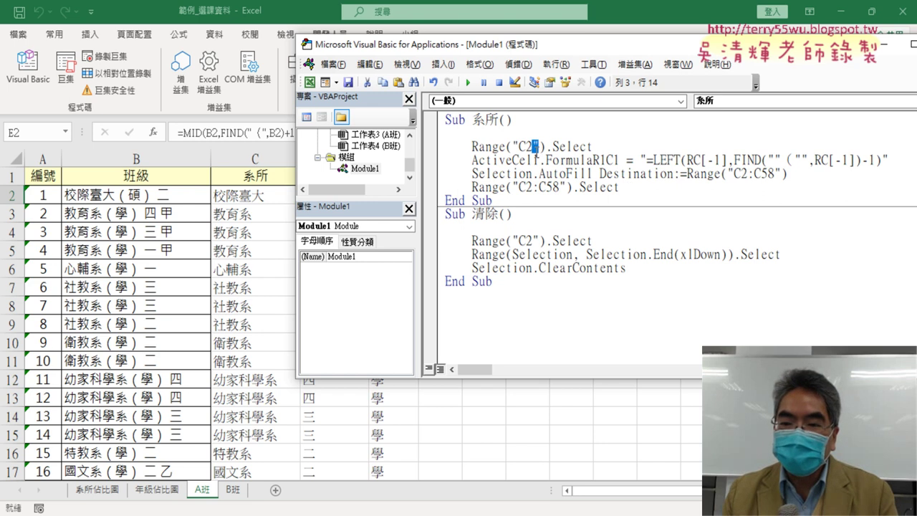
left_click(538, 160)
left_click_drag(621, 186, 437, 192)
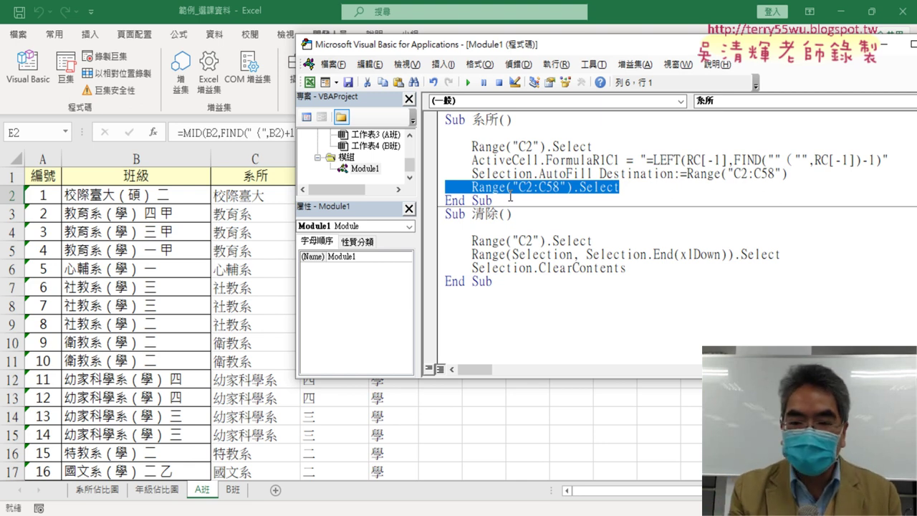
key("Delete")
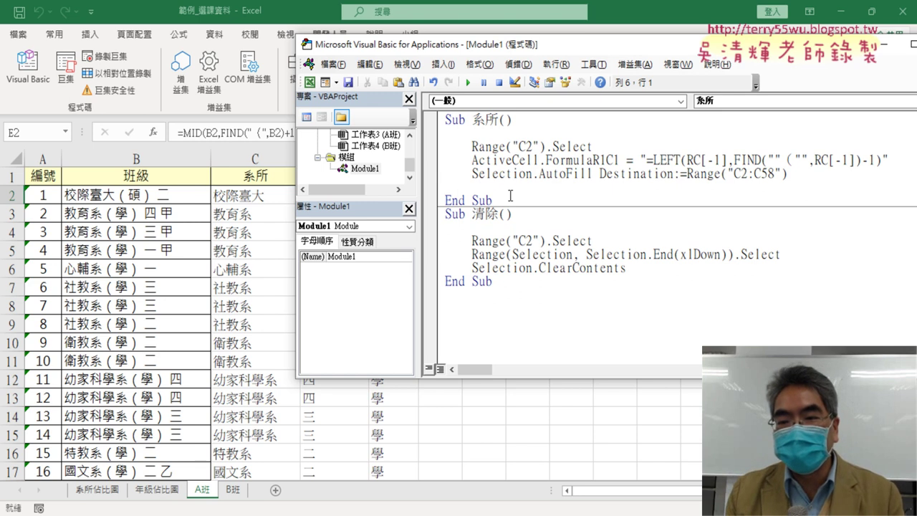
left_click(516, 134)
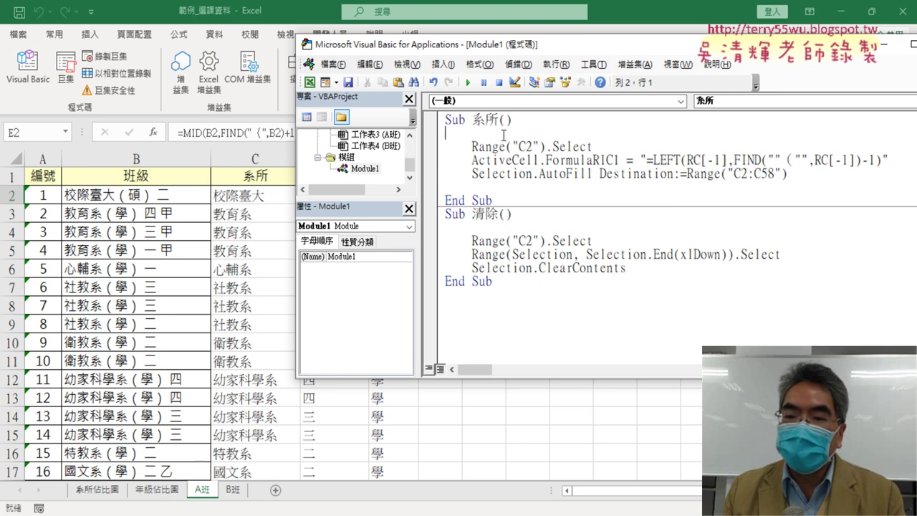
Step: Add the indented comment '1.游標放在C2儲存格 under Sub 系所()
key("Tab")
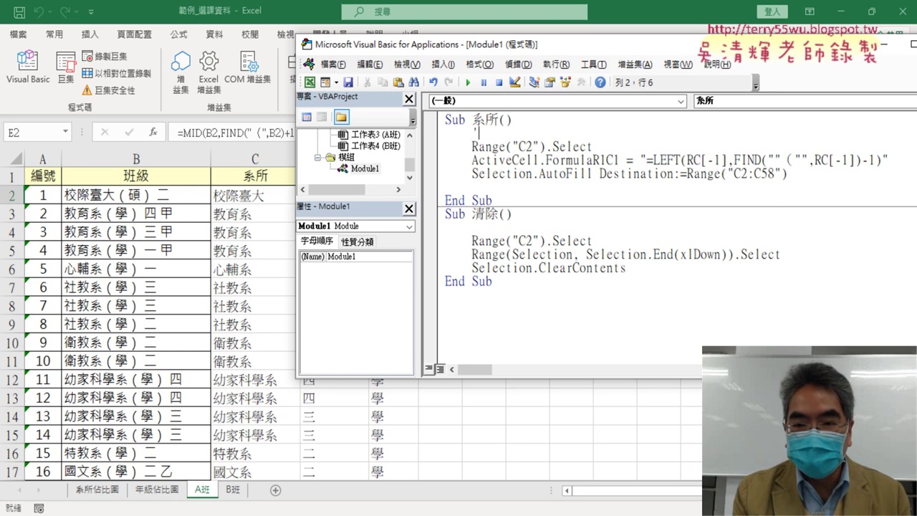
type("1.")
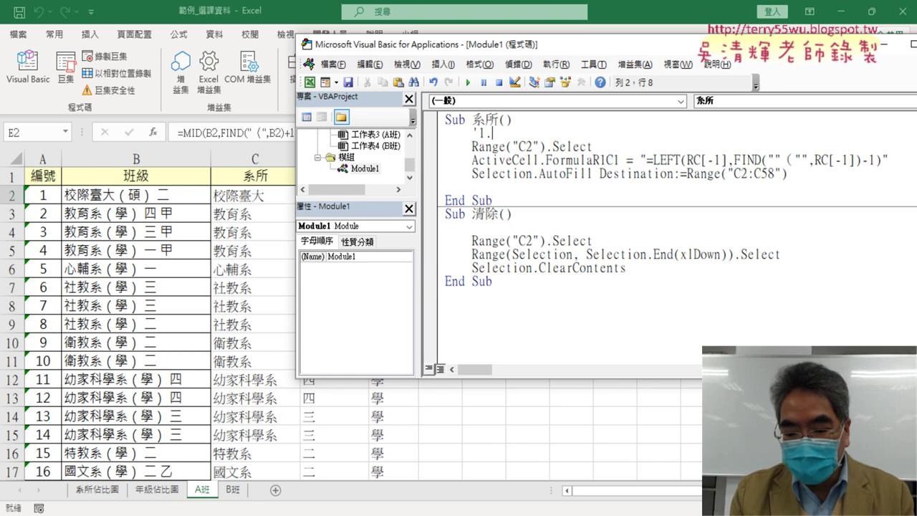
type("游")
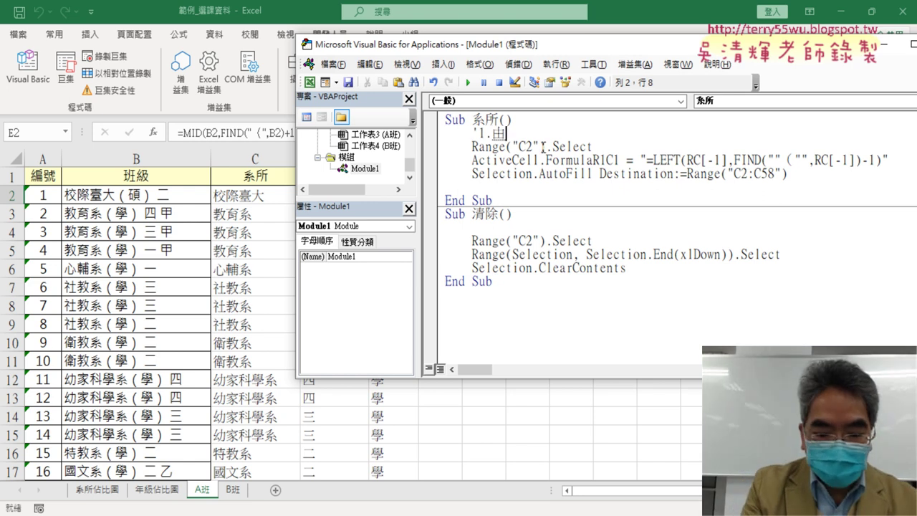
type("標ㄈ")
type("放在")
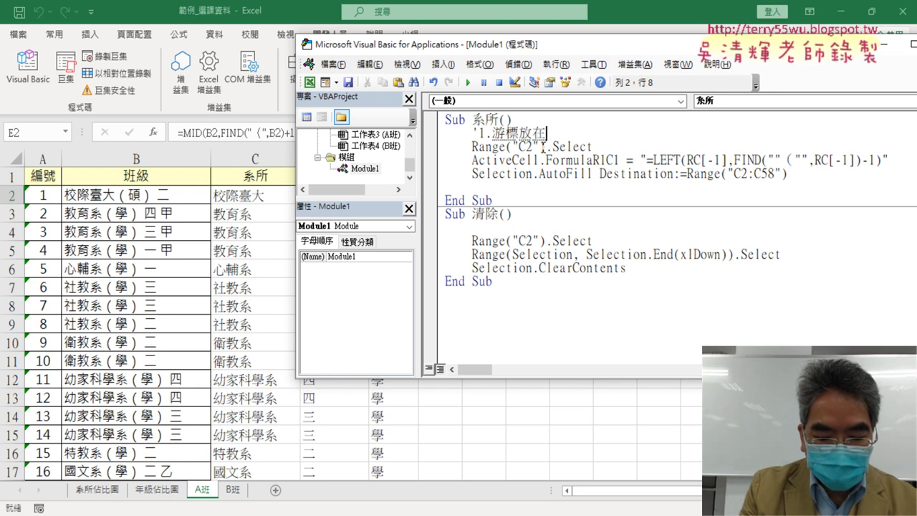
type("C2儲存")
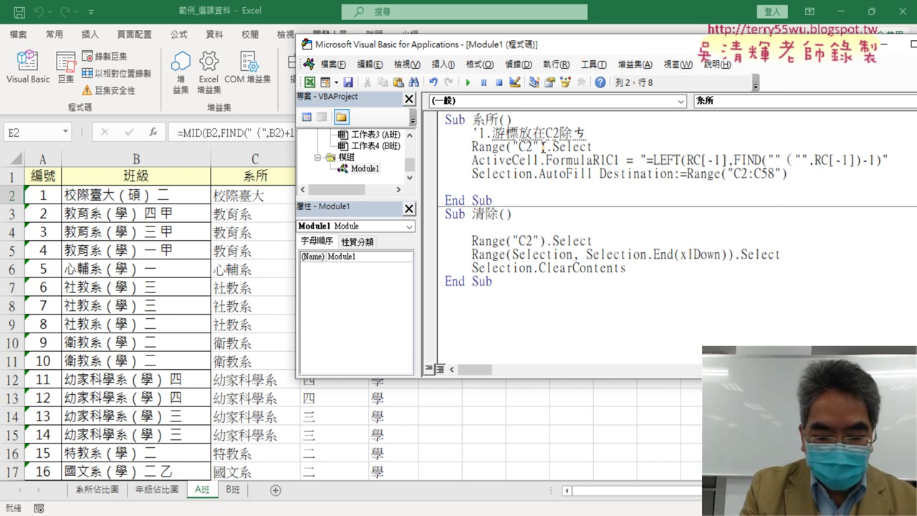
type("ㄍㄜ")
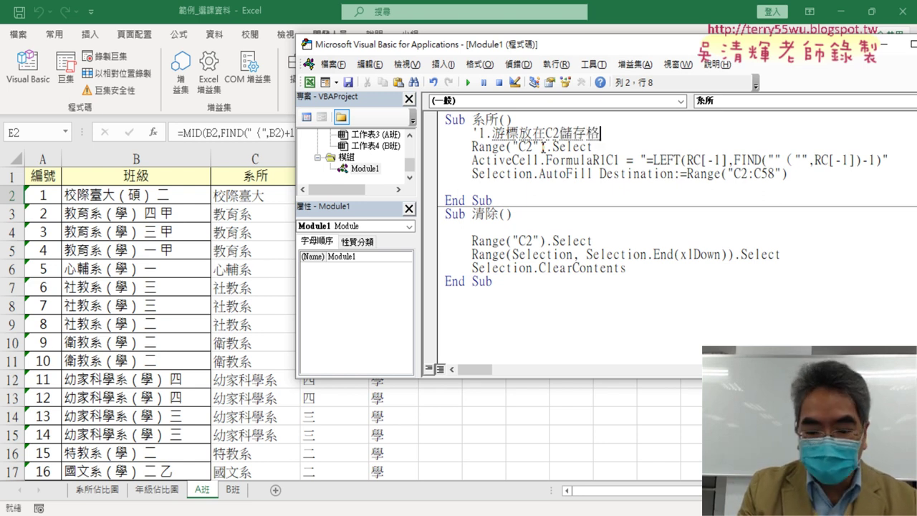
key("Return")
Step: Insert the comment '2.輸入公式 above the formula line
left_click(608, 160)
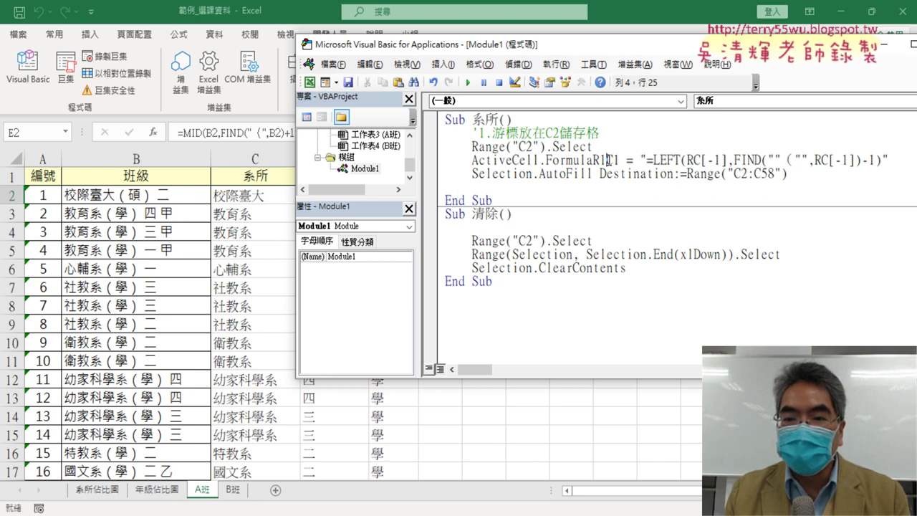
key("Return")
type("'2.")
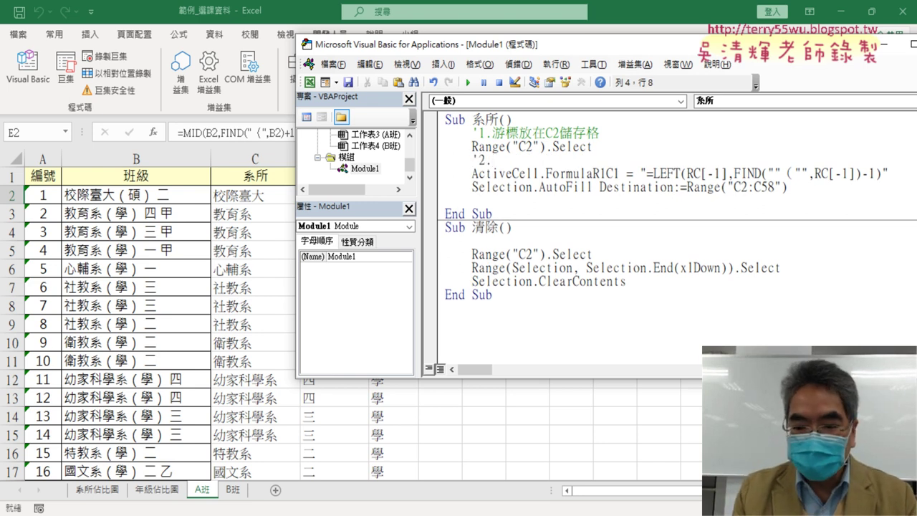
type("/x")
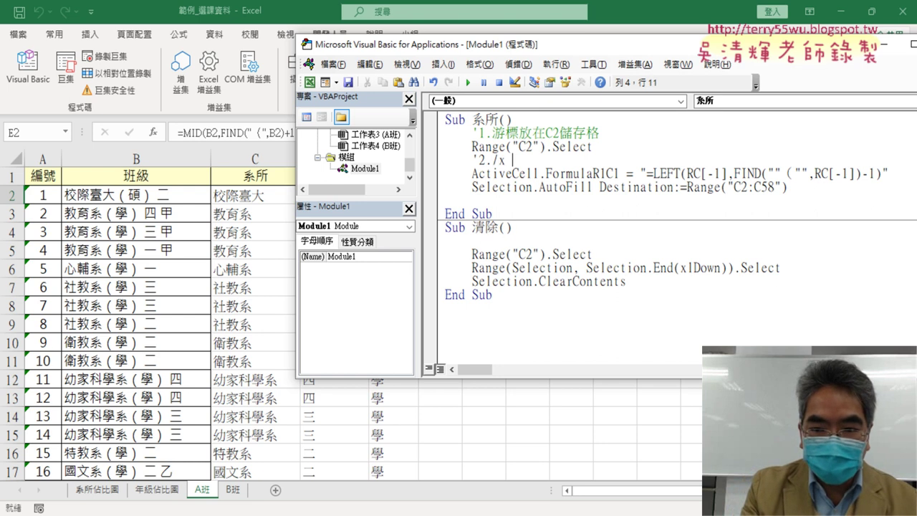
key("BackSpace")
key("BackSpace")
key("BackSpace")
type("gj bj")
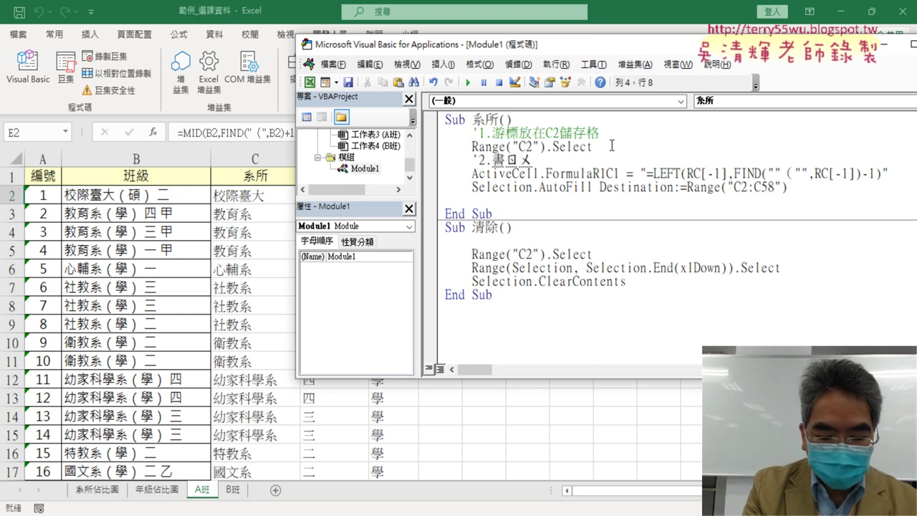
type("4ej/ g4")
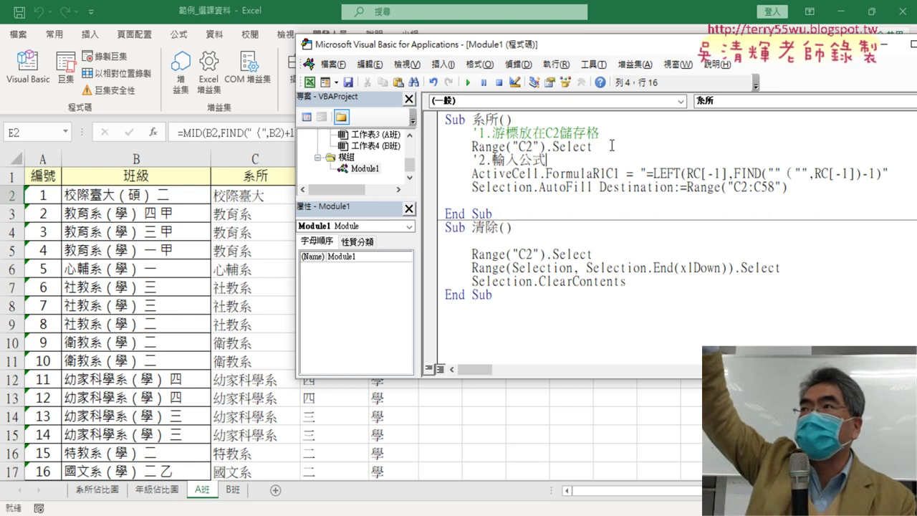
Step: Insert the comment '3.向下填滿 above the AutoFill line
key("Down")
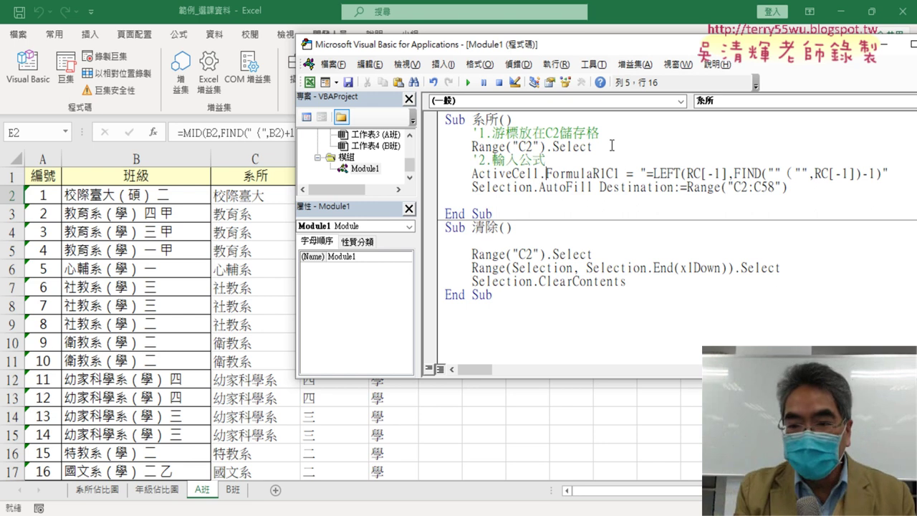
key("Return")
type("'3.")
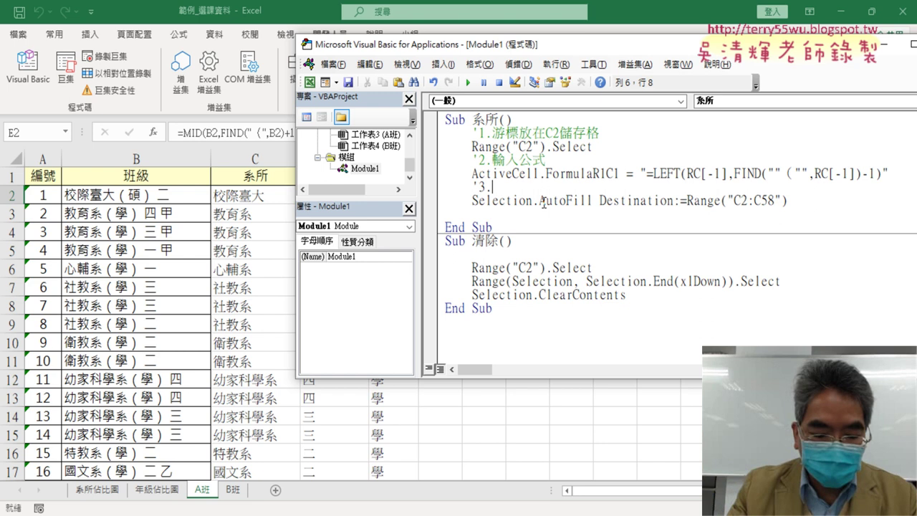
type("ce")
key("BackSpace")
key("BackSpace")
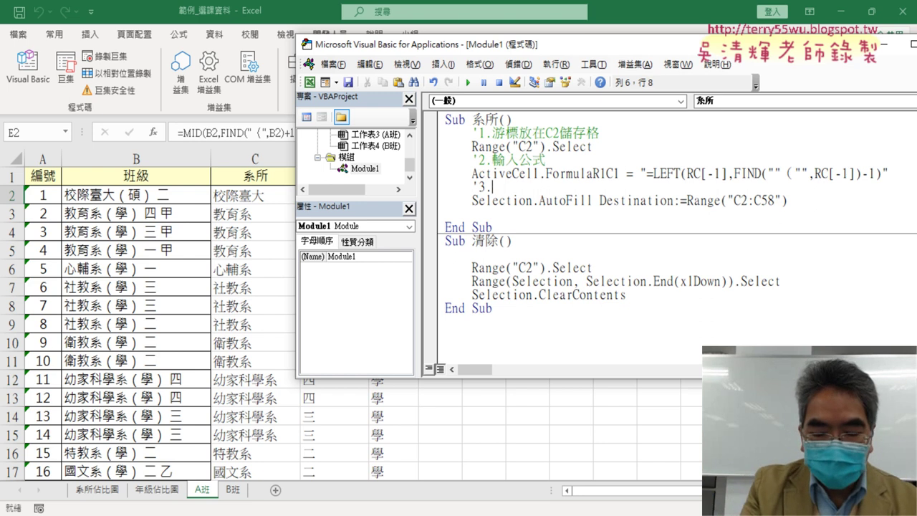
type("向")
type("下")
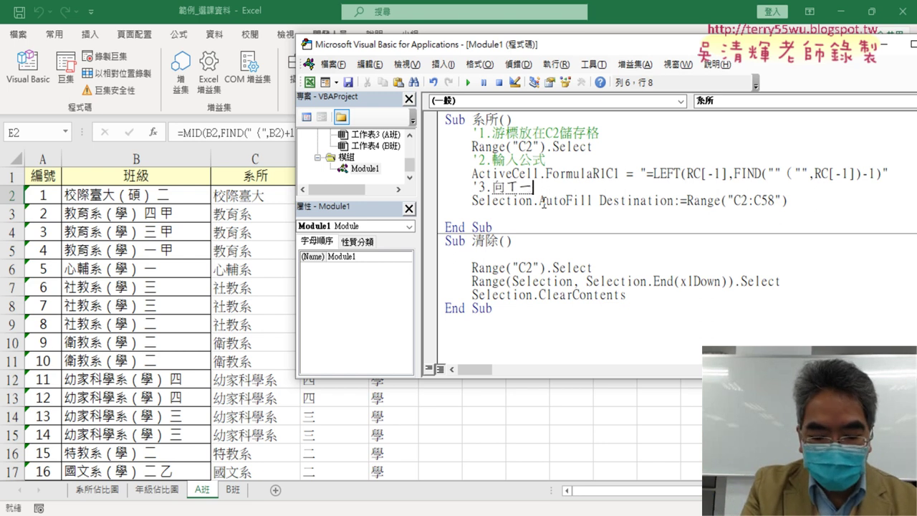
type("田ㄇ填滿")
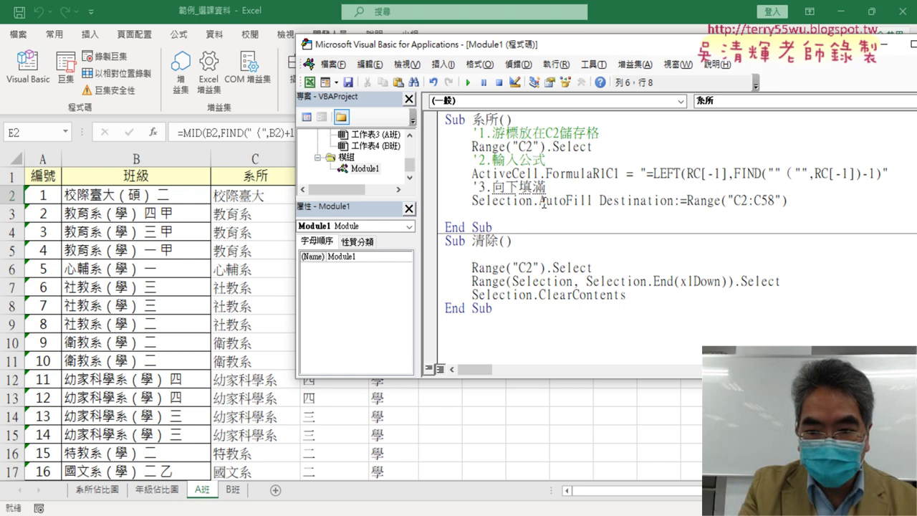
key("Return")
left_click(600, 281)
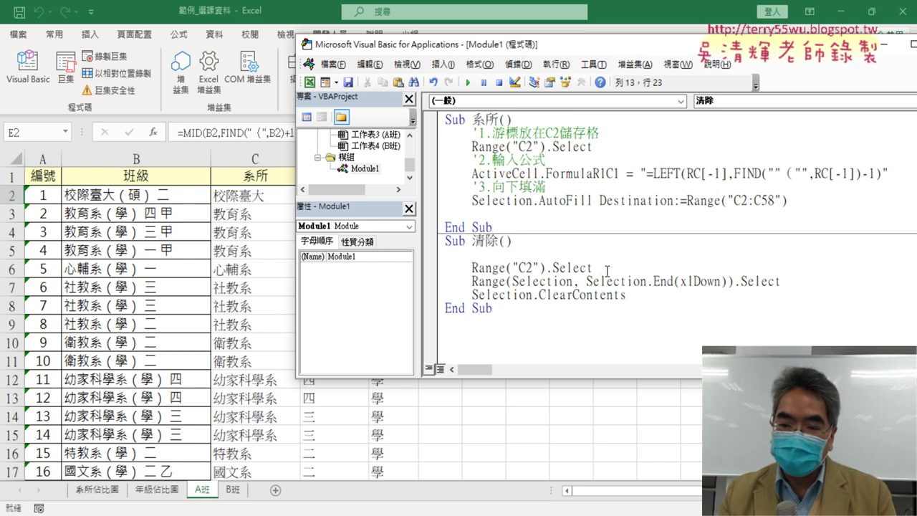
Step: Add blank lines in Sub 清除 and copy the '1.游標放在C2儲存格 comment into it
left_click(607, 270)
key("Return")
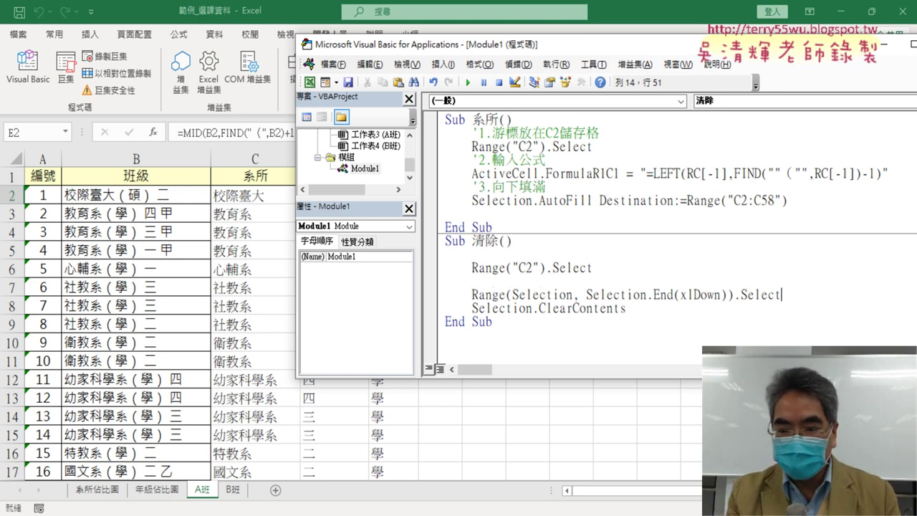
key("Return")
left_click_drag(642, 133, 455, 132)
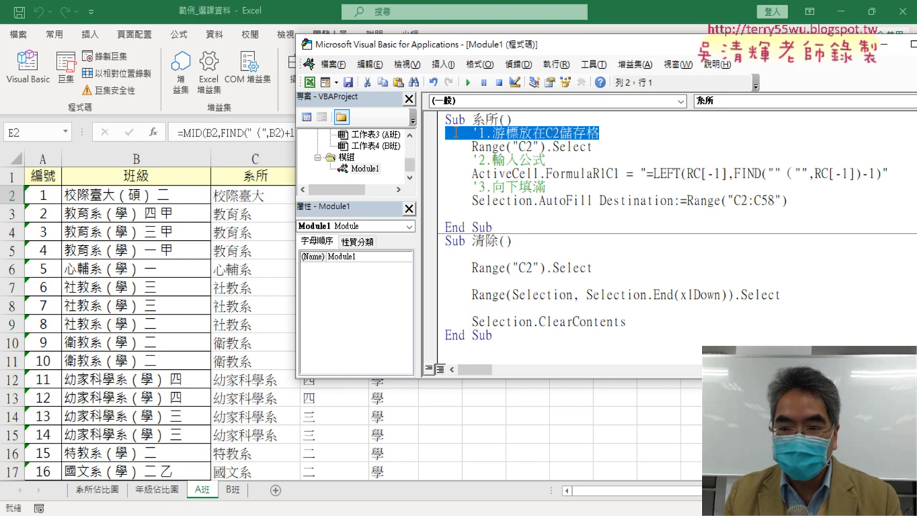
key("ctrl+c")
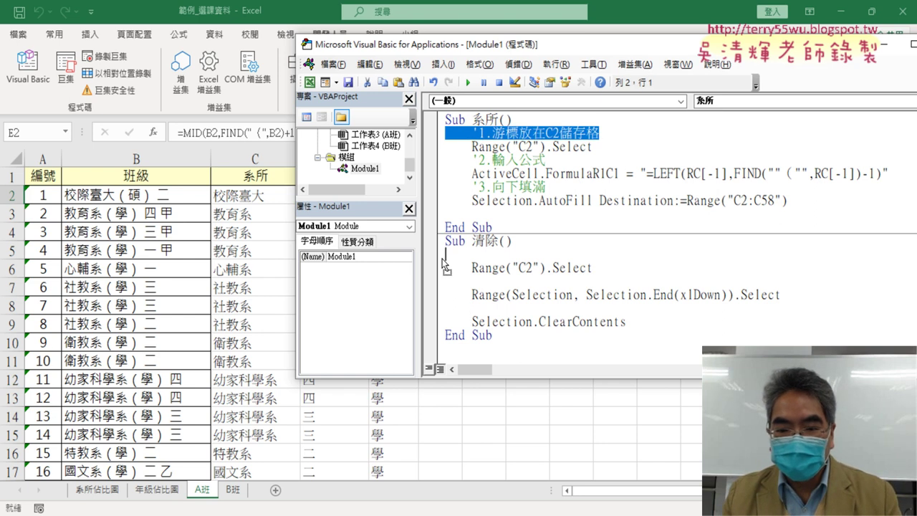
left_click(447, 254)
key("ctrl+v")
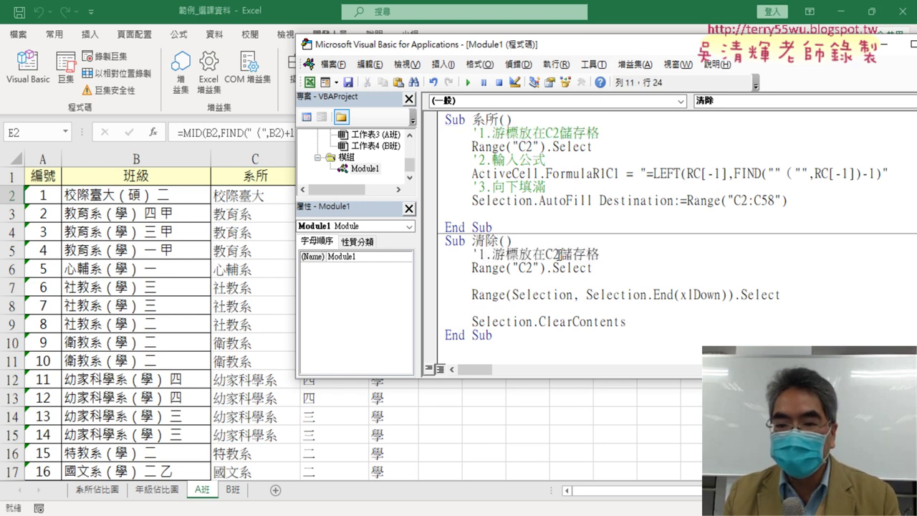
left_click(560, 254)
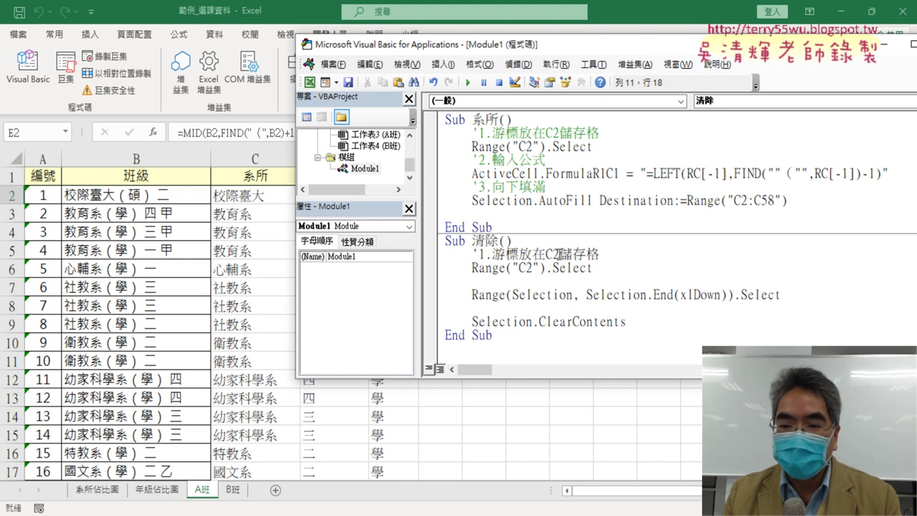
Step: Add the comment '2.CTRL+SHIFT+向下 above the range-extension line
left_click(548, 283)
type("'2.")
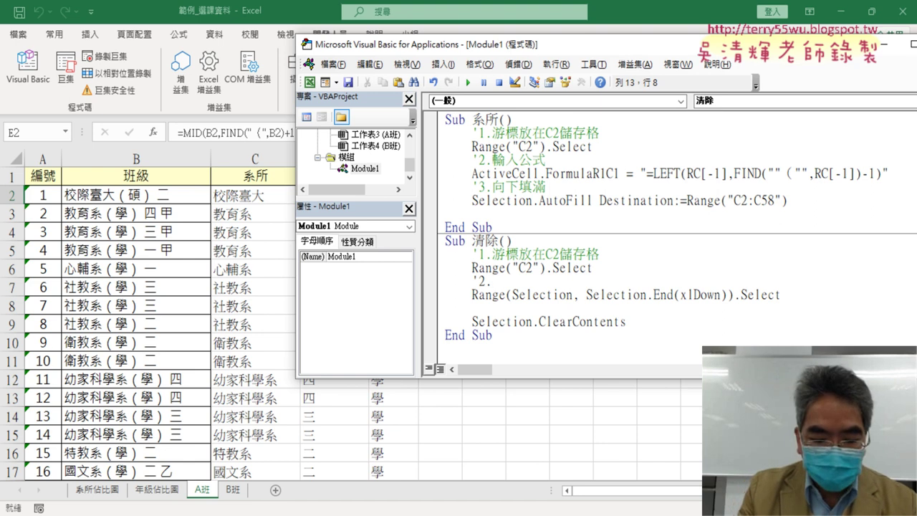
type("CTRL+")
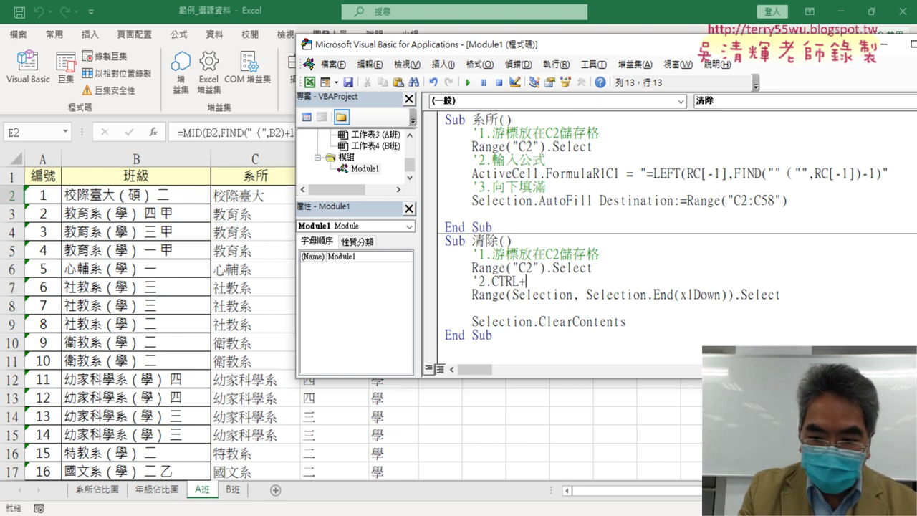
type("SHIF")
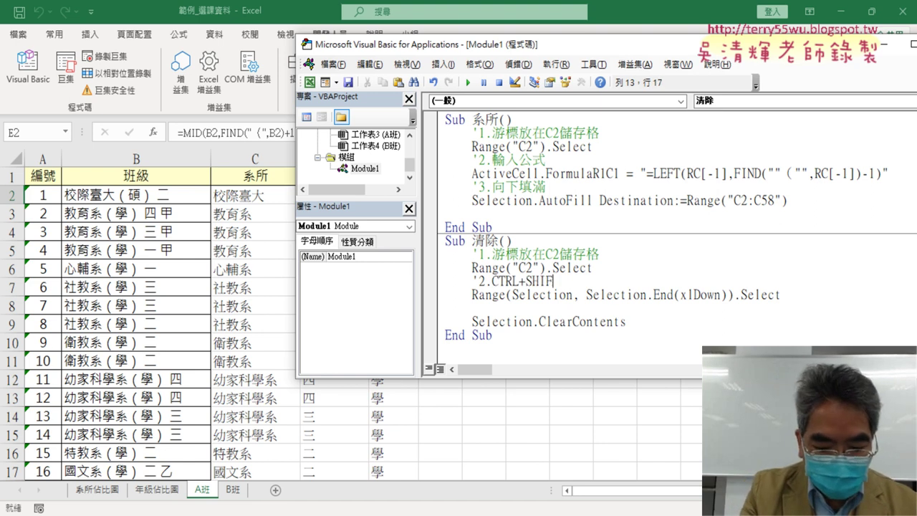
type("T+")
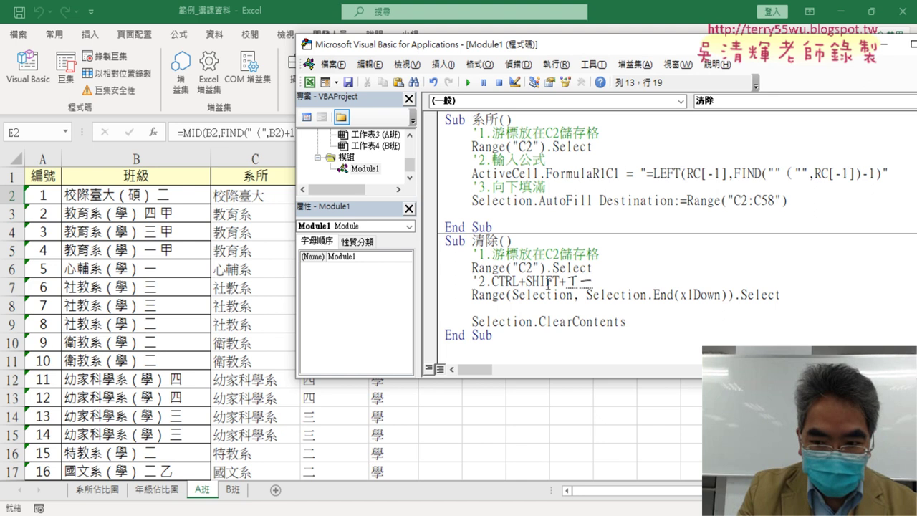
type("下")
key("Return")
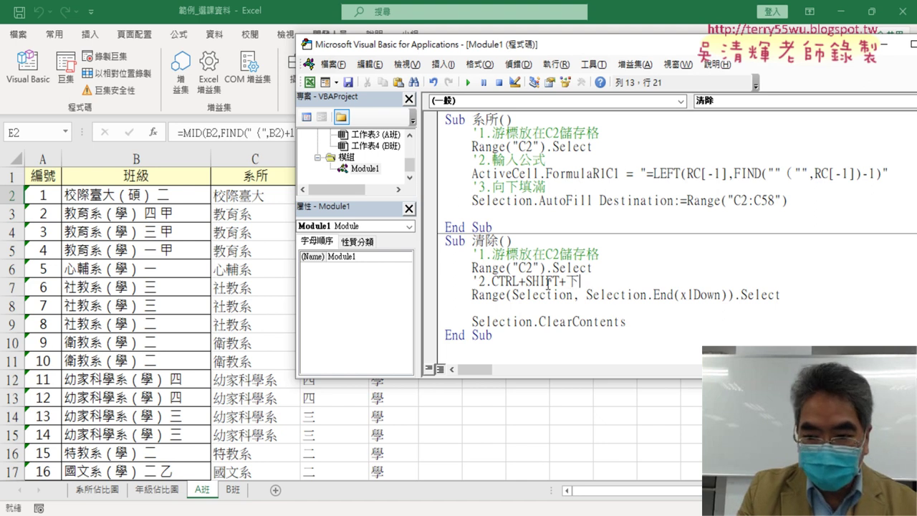
type("向下")
key("Return")
key("Down")
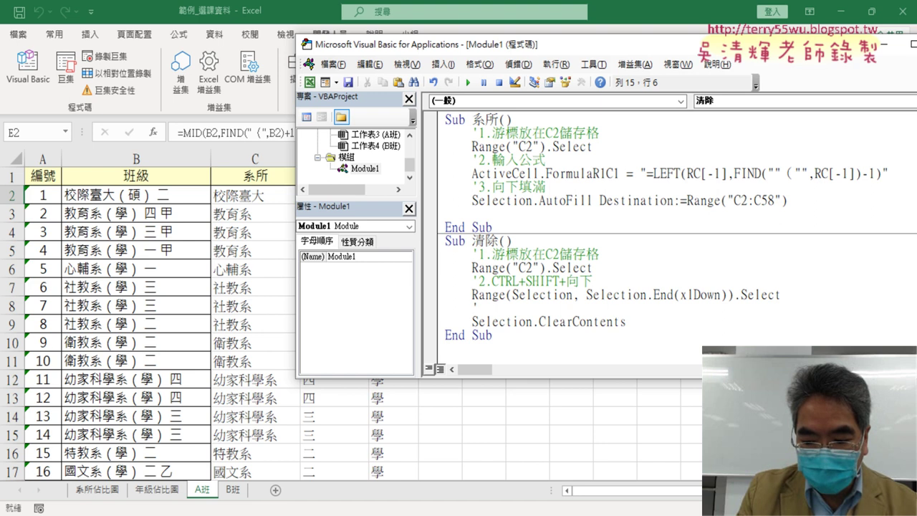
Step: Add the comment '3.按DELETE, fixing the DELTET typo
type("案")
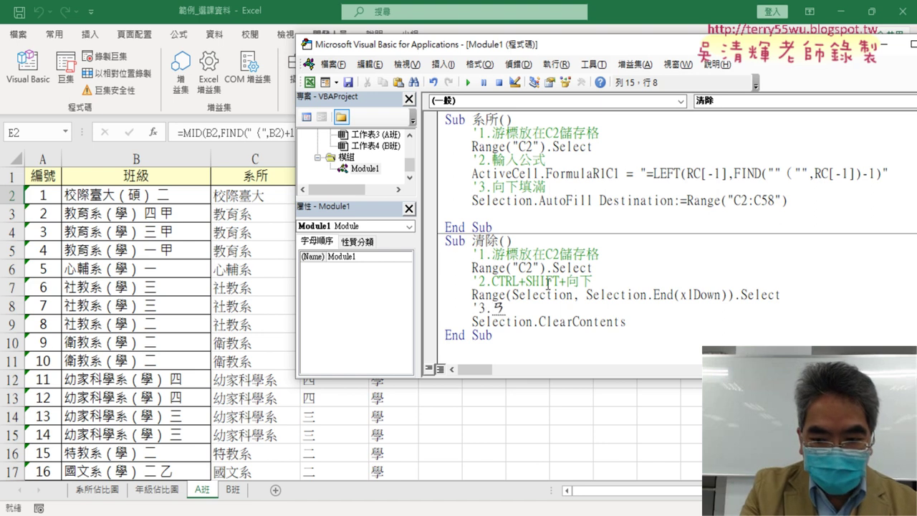
type("D")
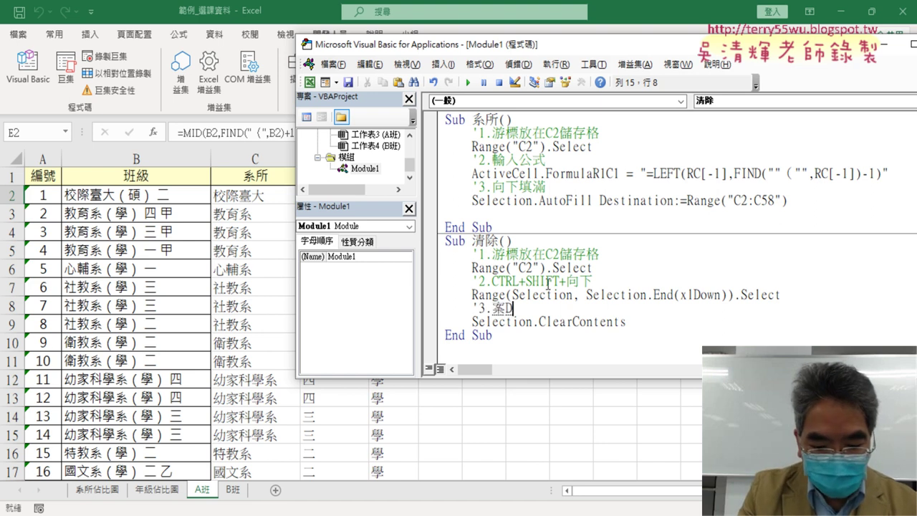
type("ELTET")
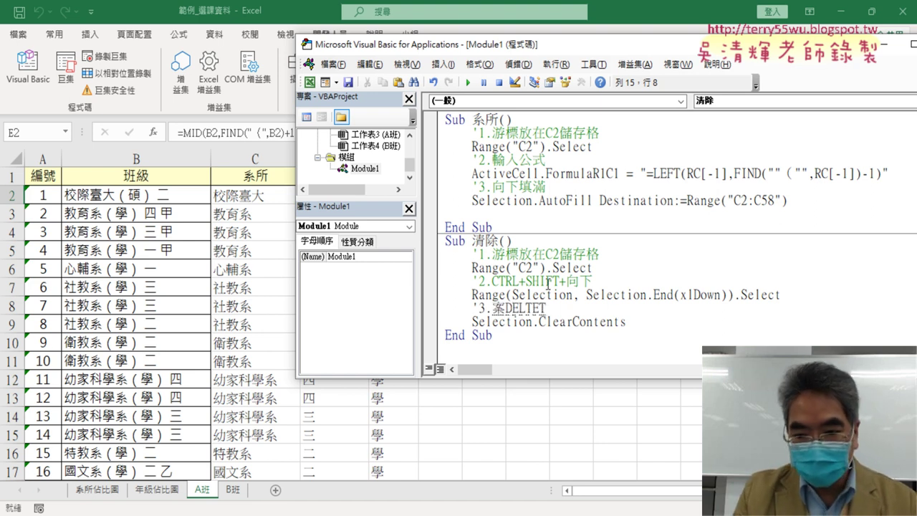
key("Down")
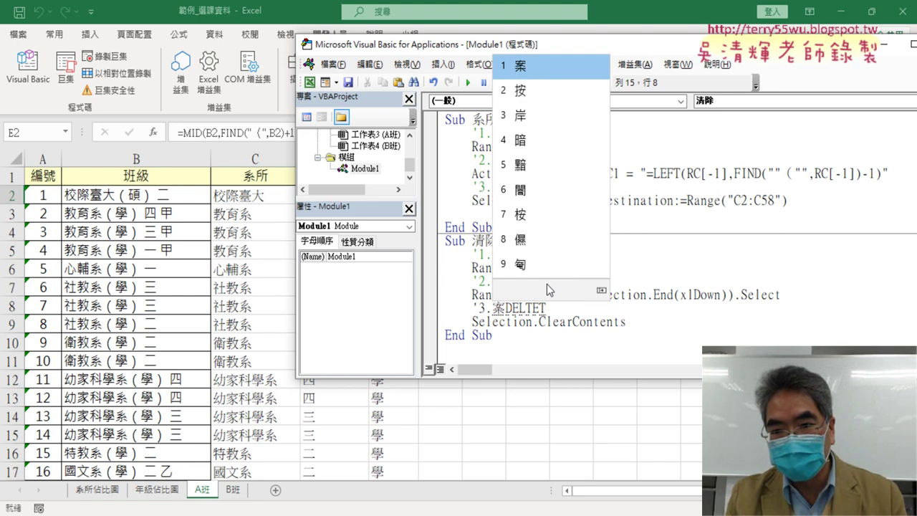
key("Down")
key("Return")
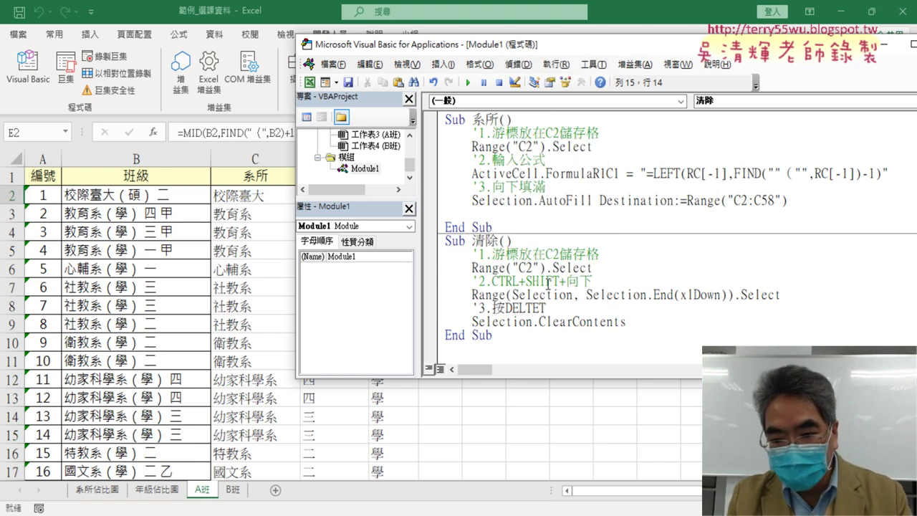
key("Left")
key("Left")
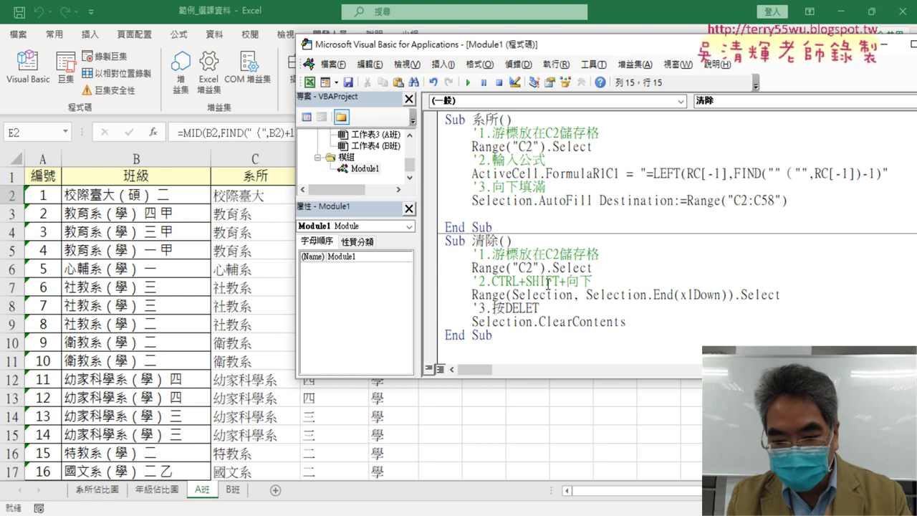
type("E")
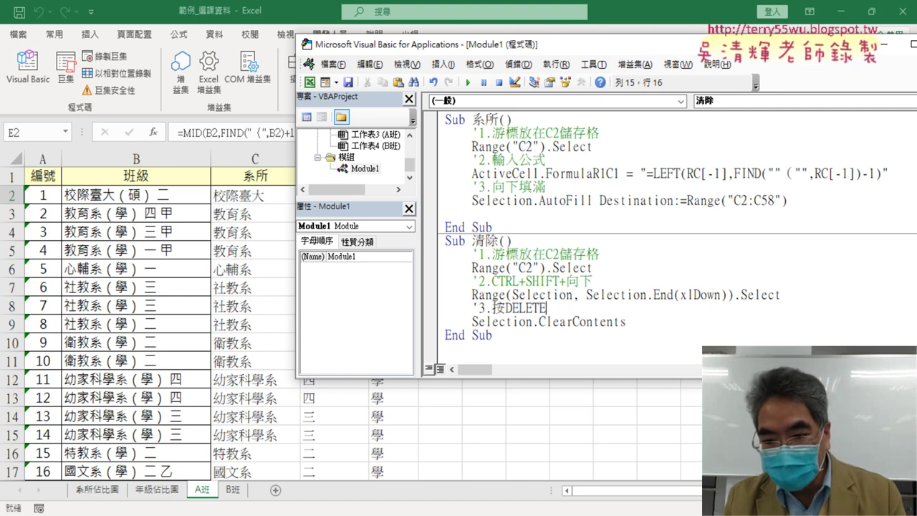
left_click(445, 349)
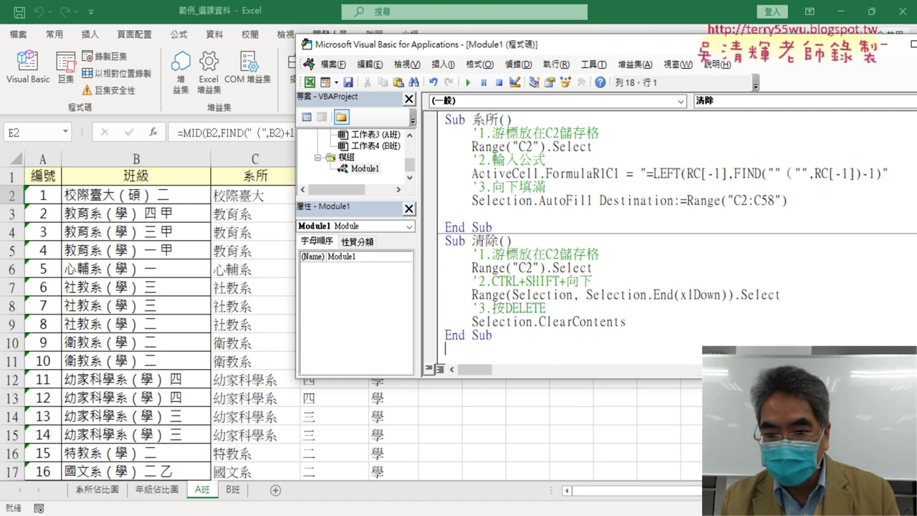
Step: Delete the blank line after the AutoFill statement so End Sub follows it in 系所
key("BackSpace")
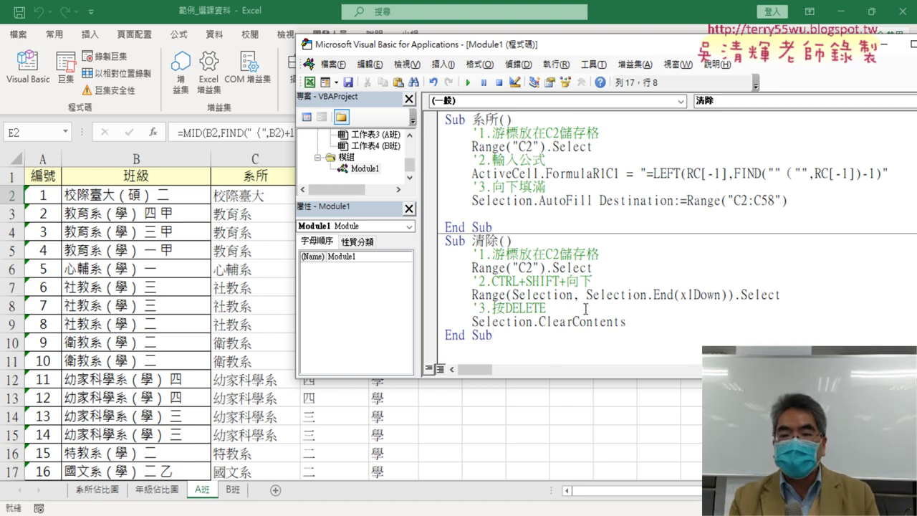
left_click(815, 200)
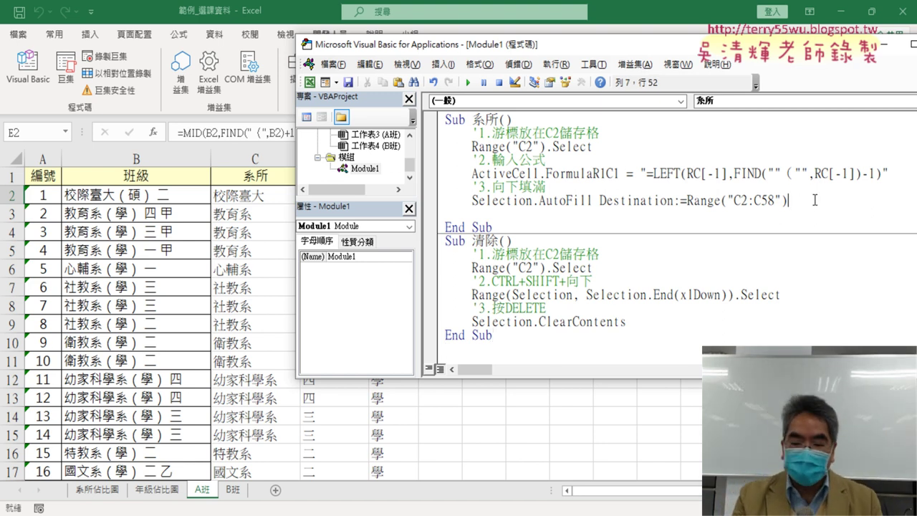
key("Delete")
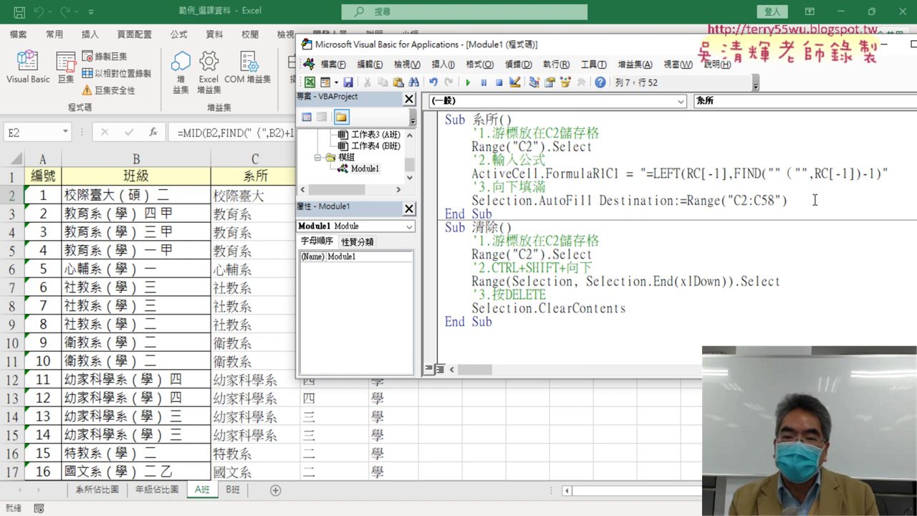
Step: Narrow the VBA code window and move it right so sheet columns D–E show
left_click_drag(653, 49, 579, 45)
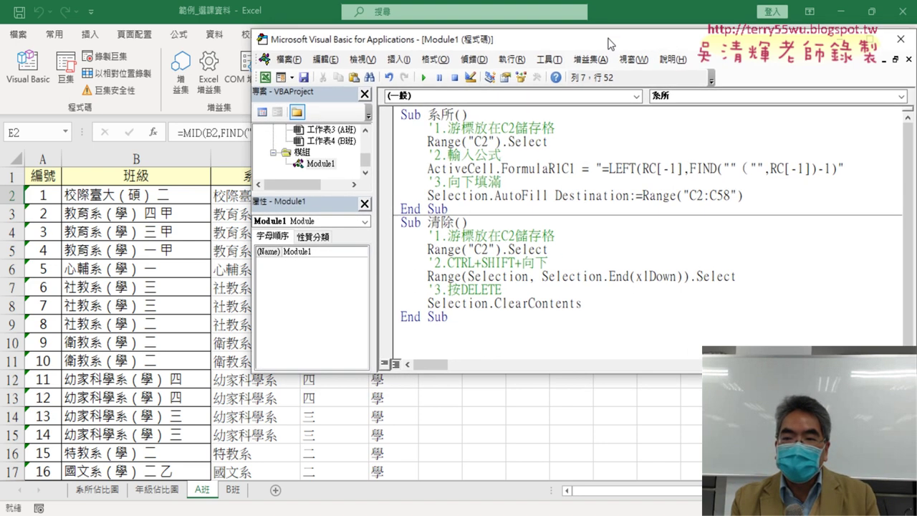
left_click_drag(887, 165, 785, 165)
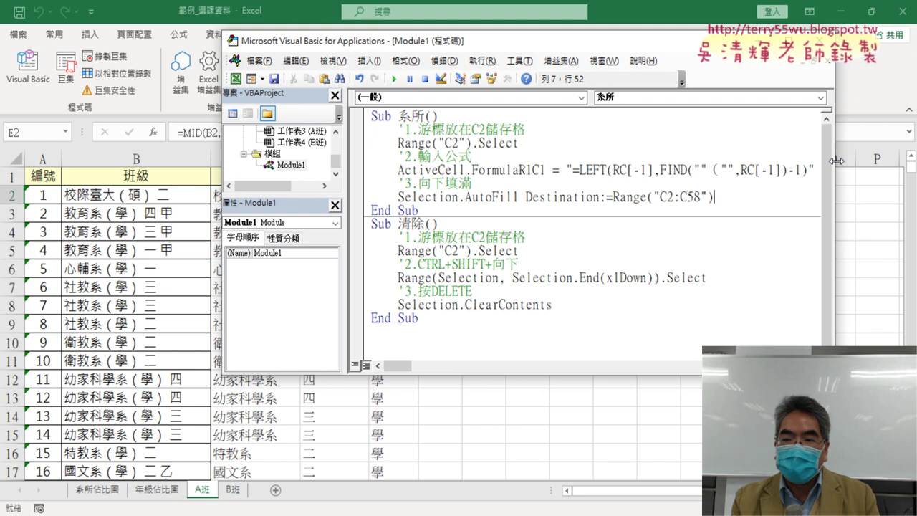
left_click_drag(577, 46, 734, 55)
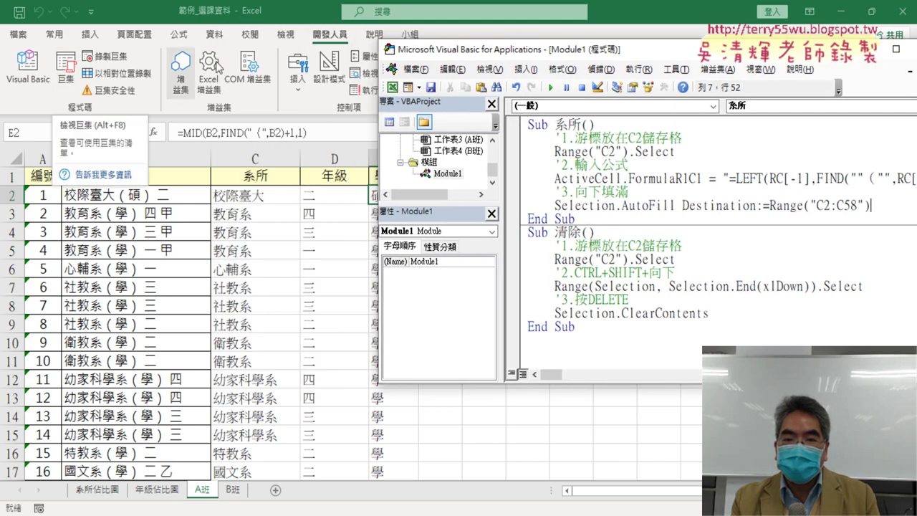
mouse_move(499, 54)
left_mouse_down()
mouse_move(633, 63)
mouse_move(506, 53)
left_mouse_up()
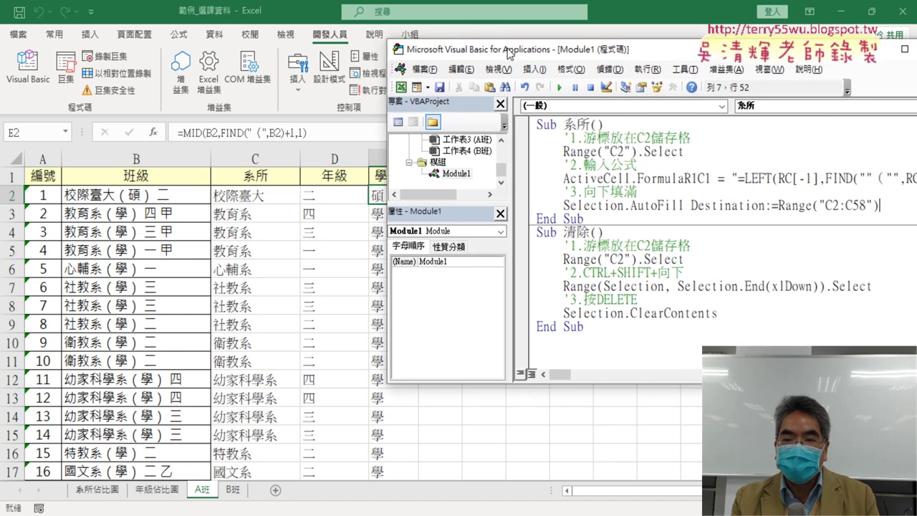
left_click(593, 276)
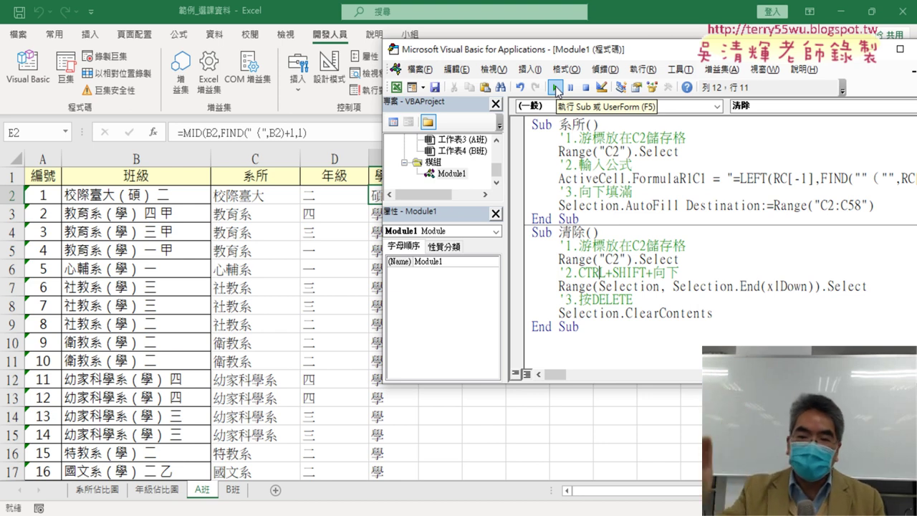
Step: Run 清除, then 系所, then 清除 again from the code, and return to the worksheet with column C empty
left_click(556, 88)
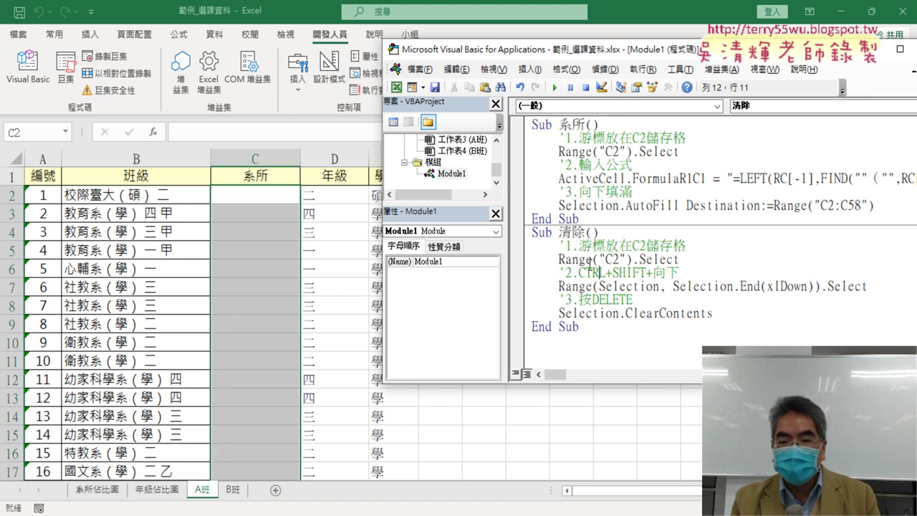
left_click(605, 165)
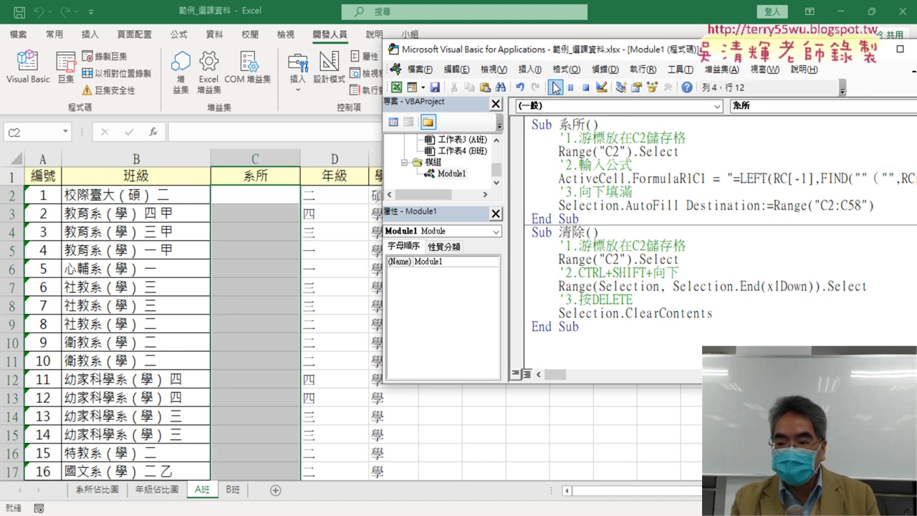
left_click(555, 88)
left_click(599, 300)
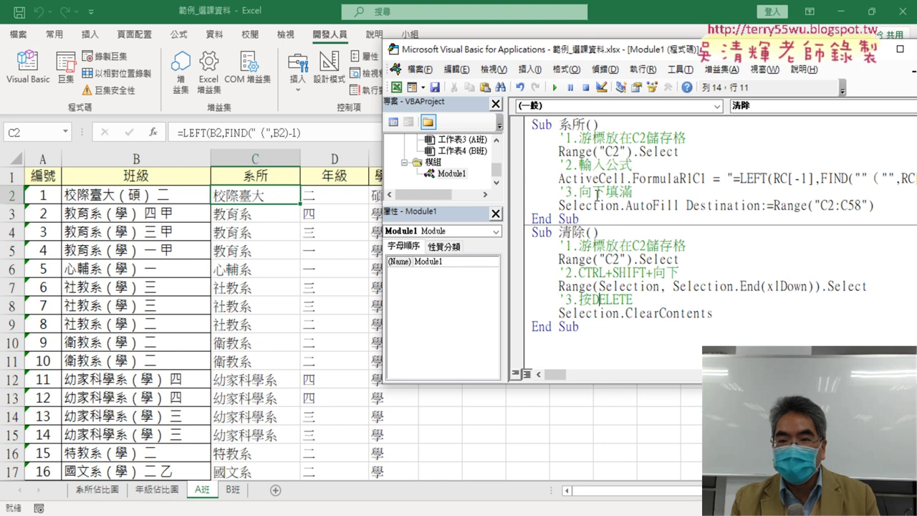
left_click(555, 87)
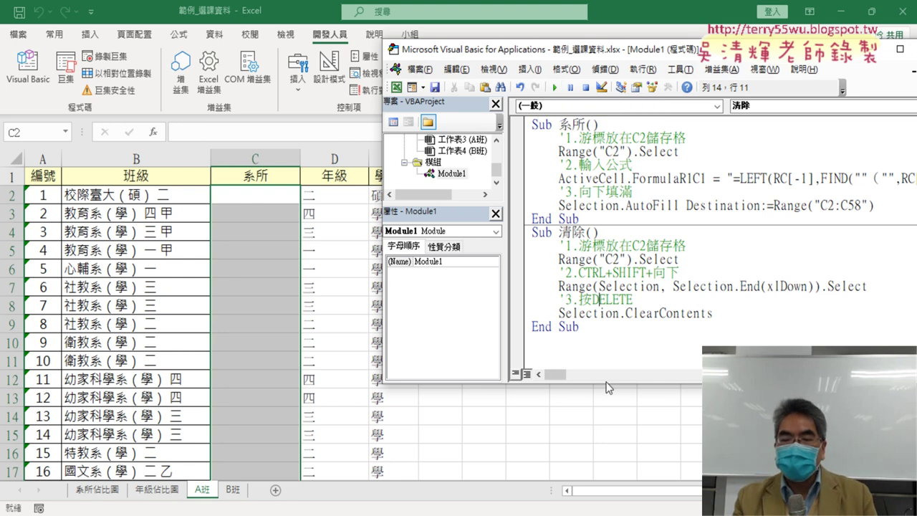
left_click(602, 433)
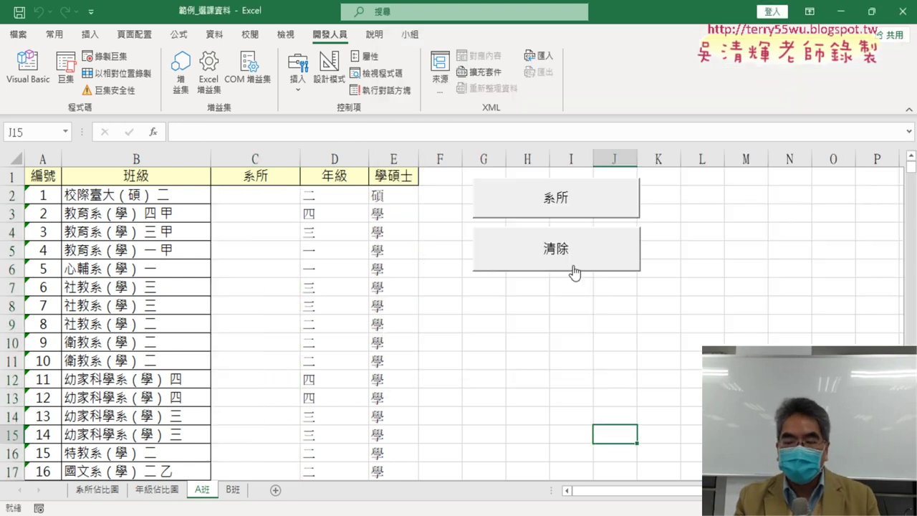
Step: Test the 系所 and 清除 sheet buttons, leaving column C filled, then open Module1 via Macros > Edit
left_click(296, 79)
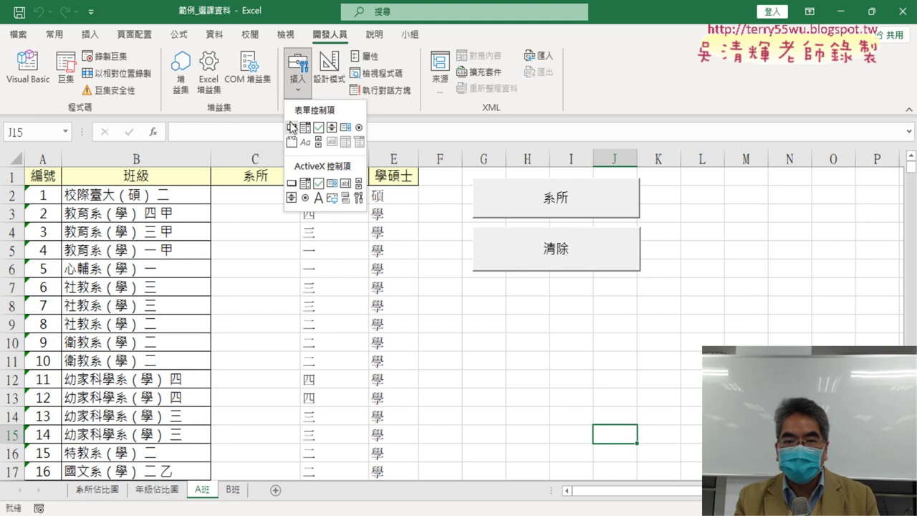
left_click(555, 205)
left_click(555, 205)
left_click(556, 247)
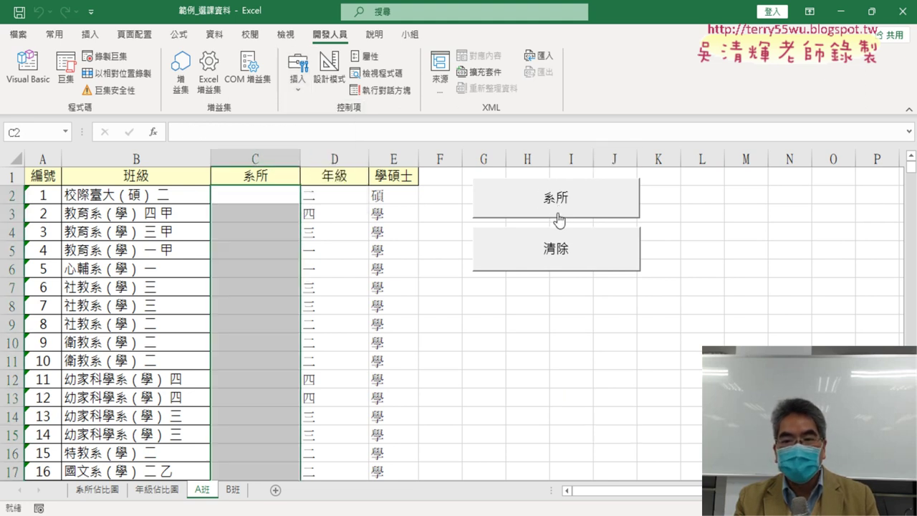
left_click(558, 204)
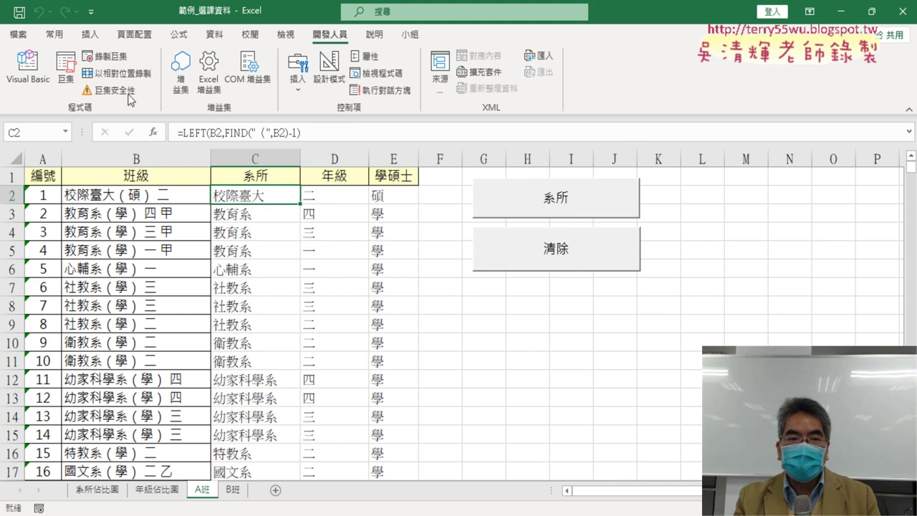
left_click(65, 72)
left_click(530, 229)
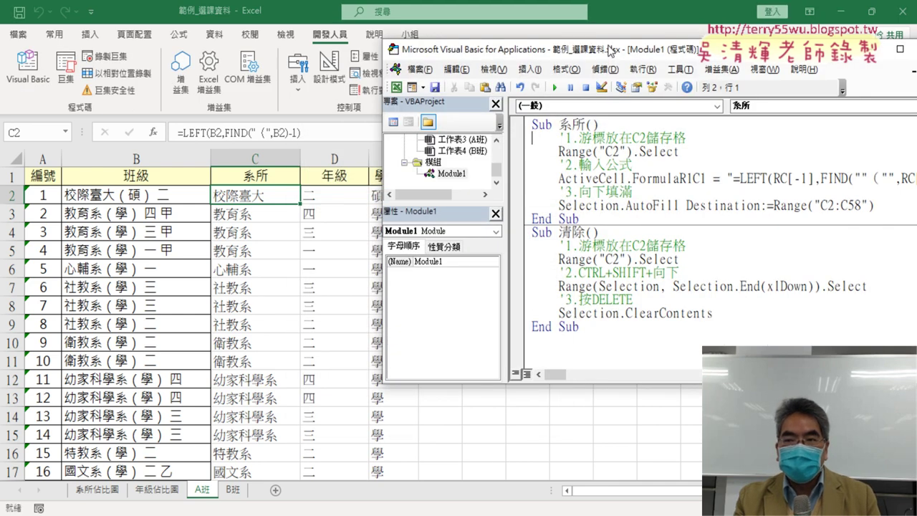
left_click_drag(612, 48, 422, 48)
left_click_drag(764, 195, 881, 196)
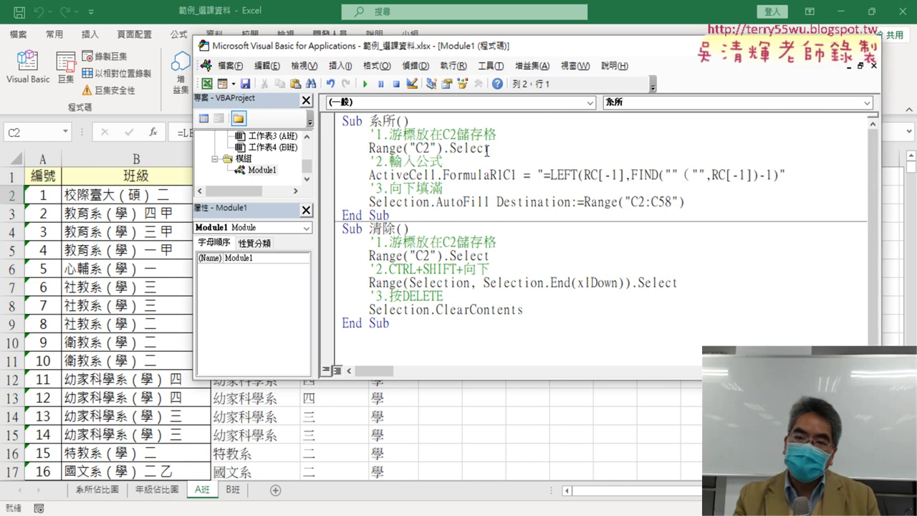
left_click_drag(369, 148, 444, 150)
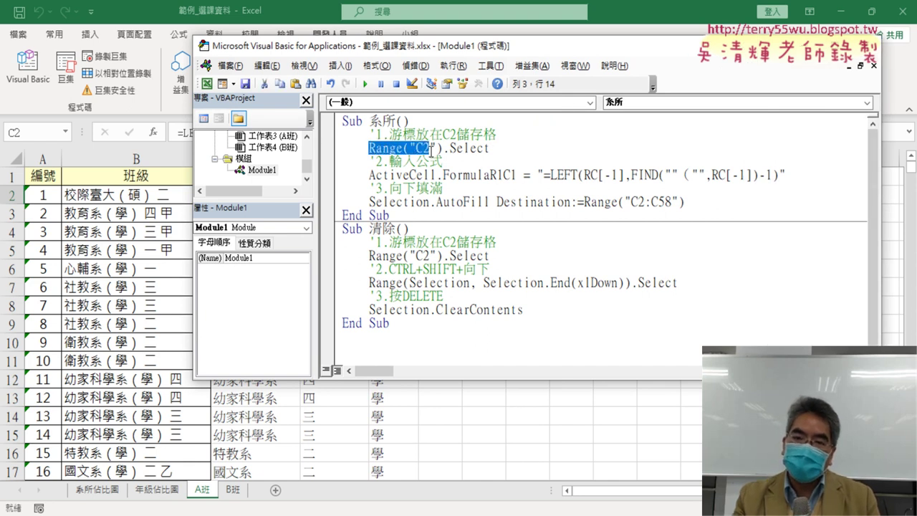
left_click(491, 150)
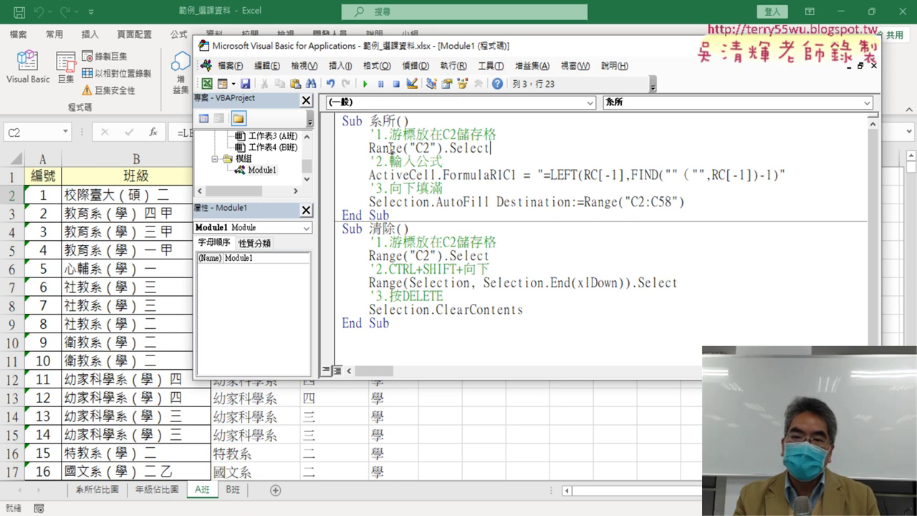
left_click_drag(430, 147, 417, 147)
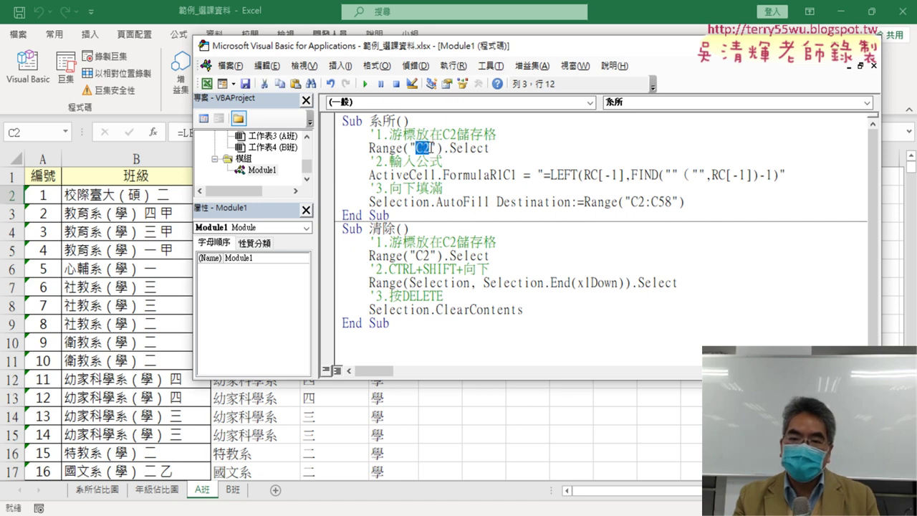
left_click_drag(490, 149, 444, 148)
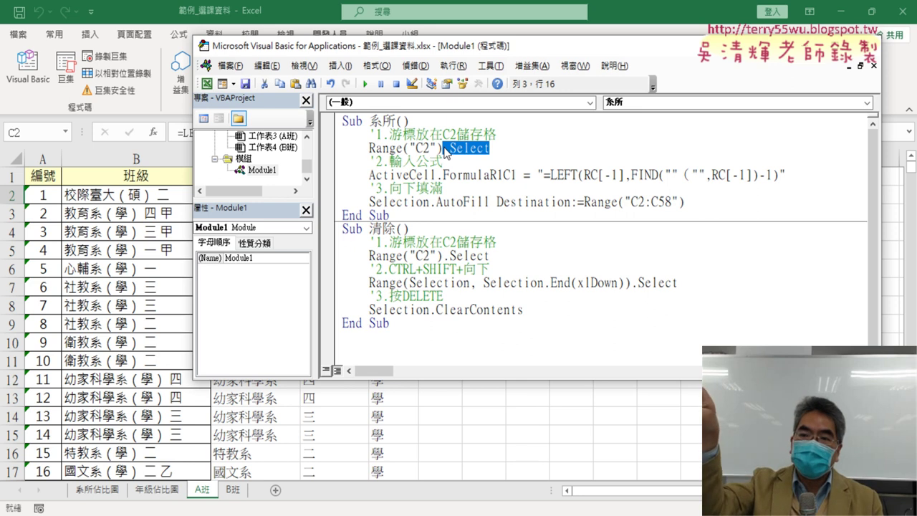
left_click(459, 202)
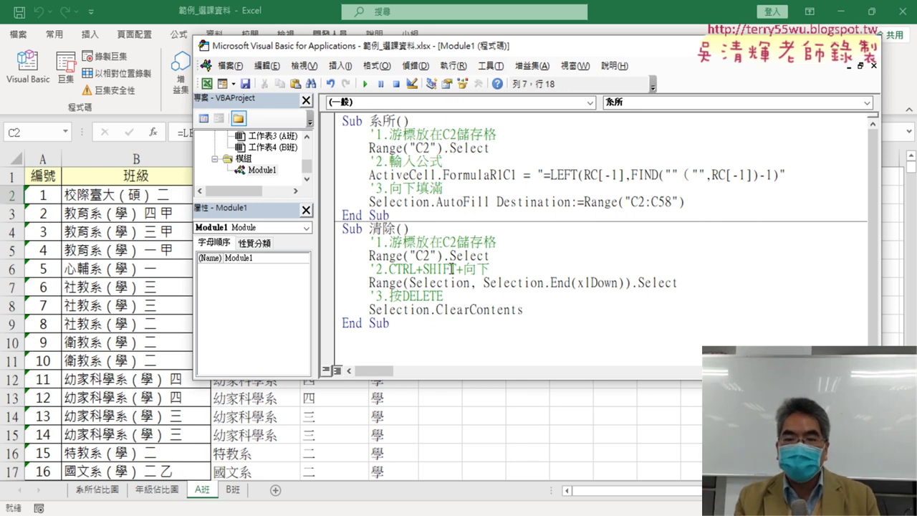
left_click_drag(880, 279, 828, 281)
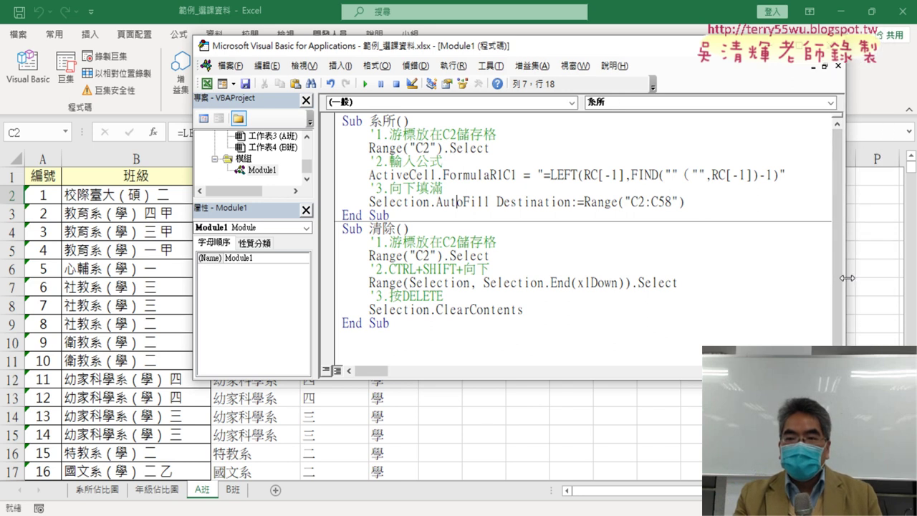
left_click_drag(487, 46, 661, 69)
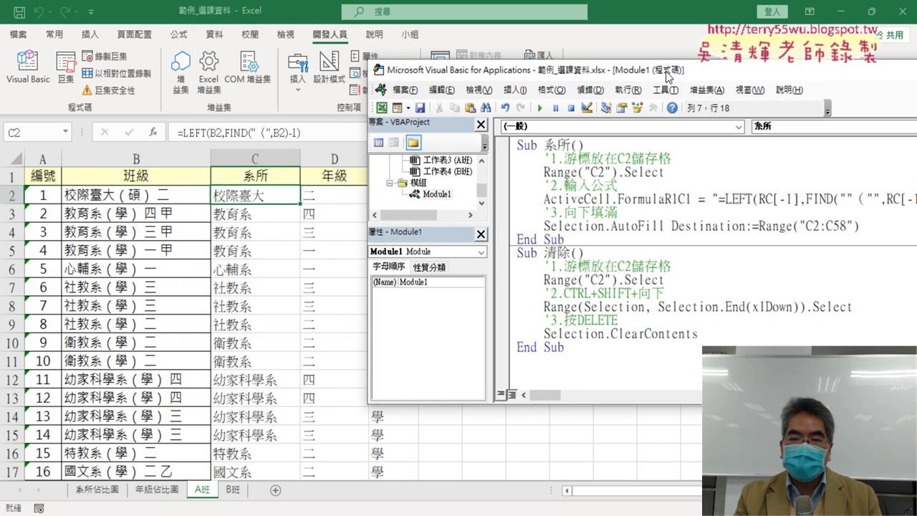
Step: Run 清除 to empty column C, then 系所 to refill it with department names
left_click(606, 294)
left_click(539, 107)
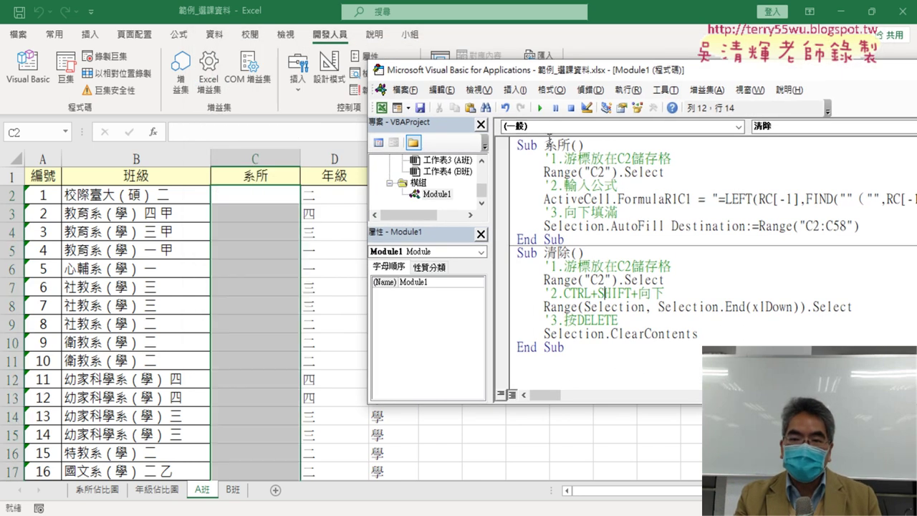
left_click(558, 161)
left_click(540, 109)
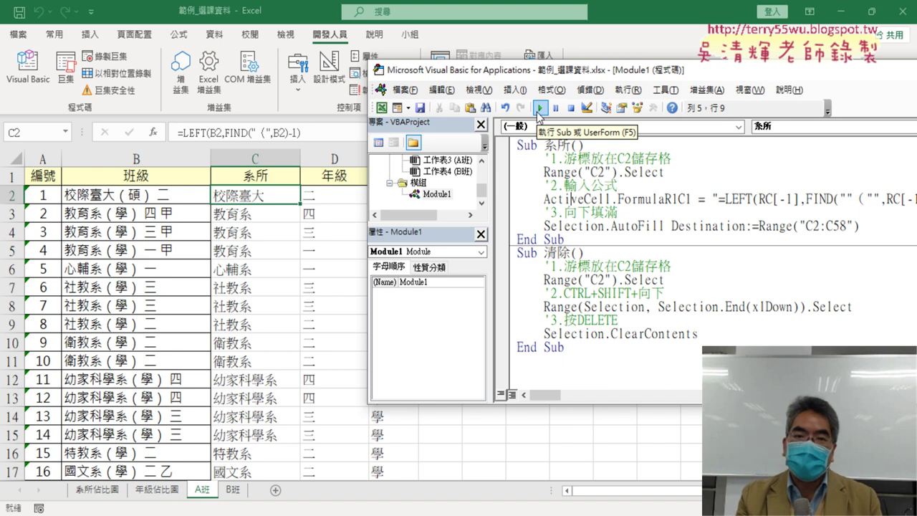
Step: Reposition the VBA editor window to the left so the whole Module1 code is visible
left_click_drag(537, 76, 596, 79)
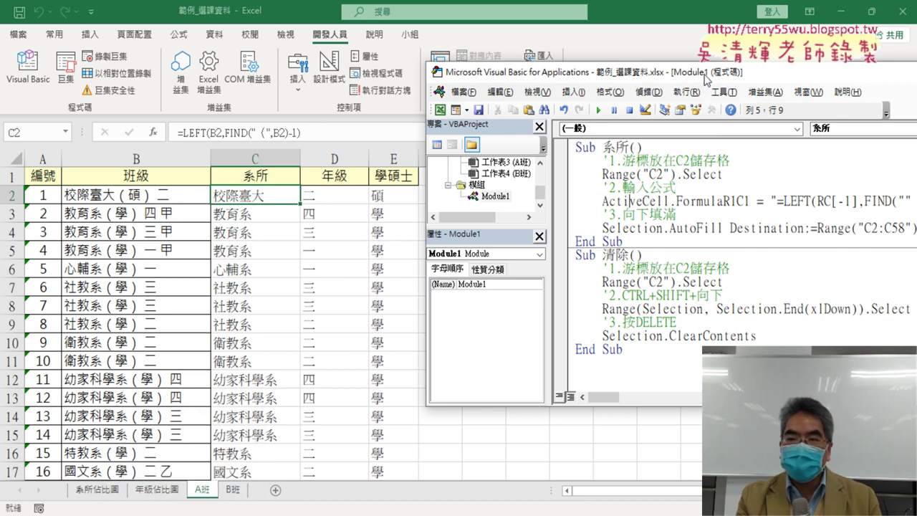
left_click_drag(702, 73, 634, 68)
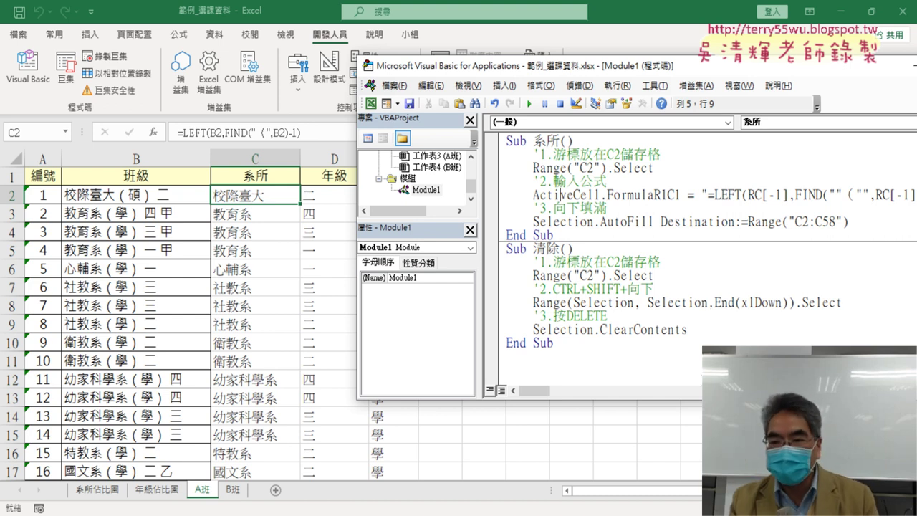
left_click_drag(671, 69, 467, 92)
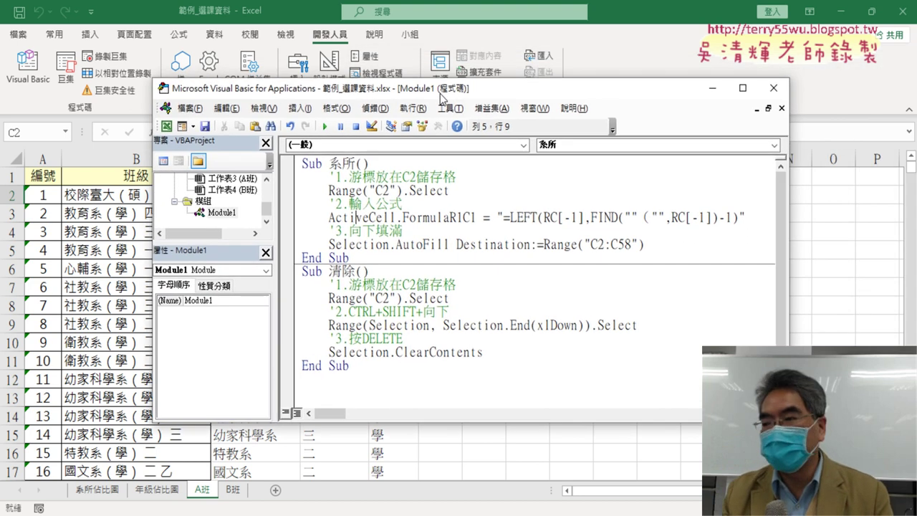